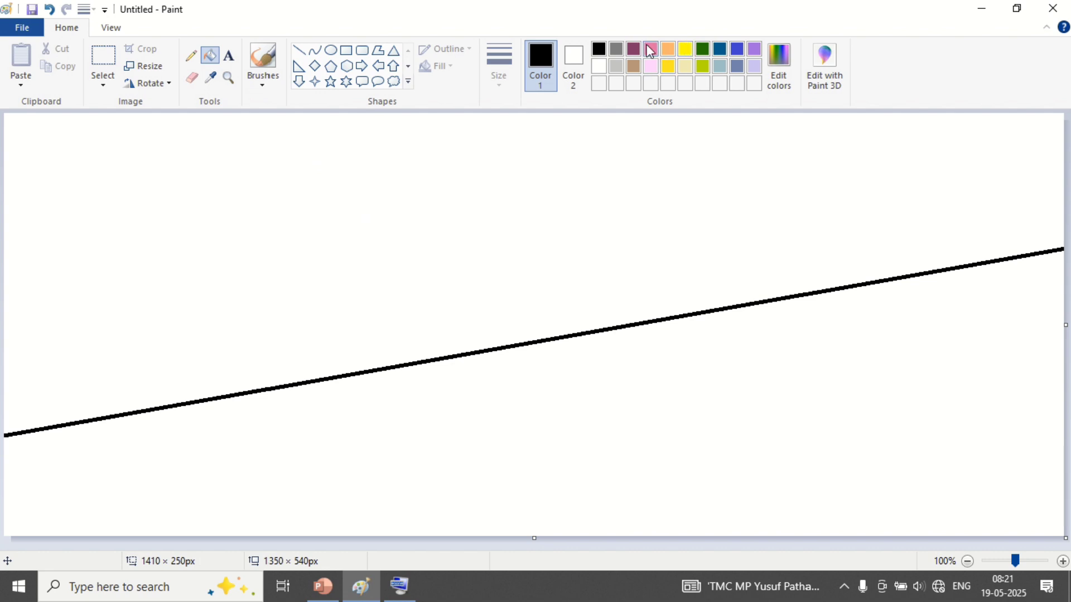
# Step: Fill the area above the diagonal line with pink and the area below it with yellow
pyautogui.click(668, 49)
pyautogui.click(650, 48)
pyautogui.click(443, 144)
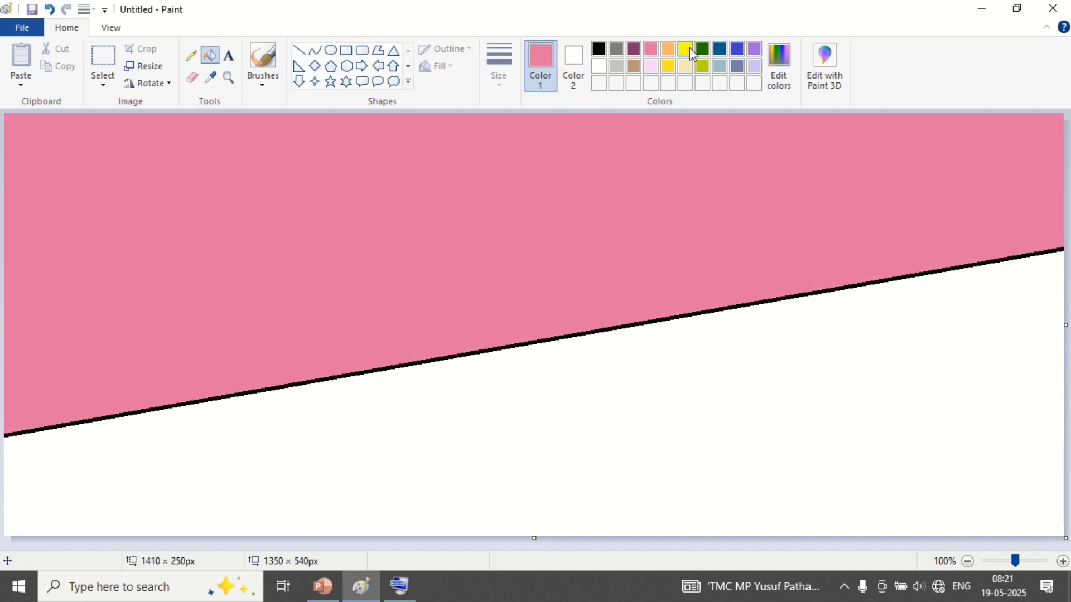
pyautogui.click(690, 48)
pyautogui.click(779, 342)
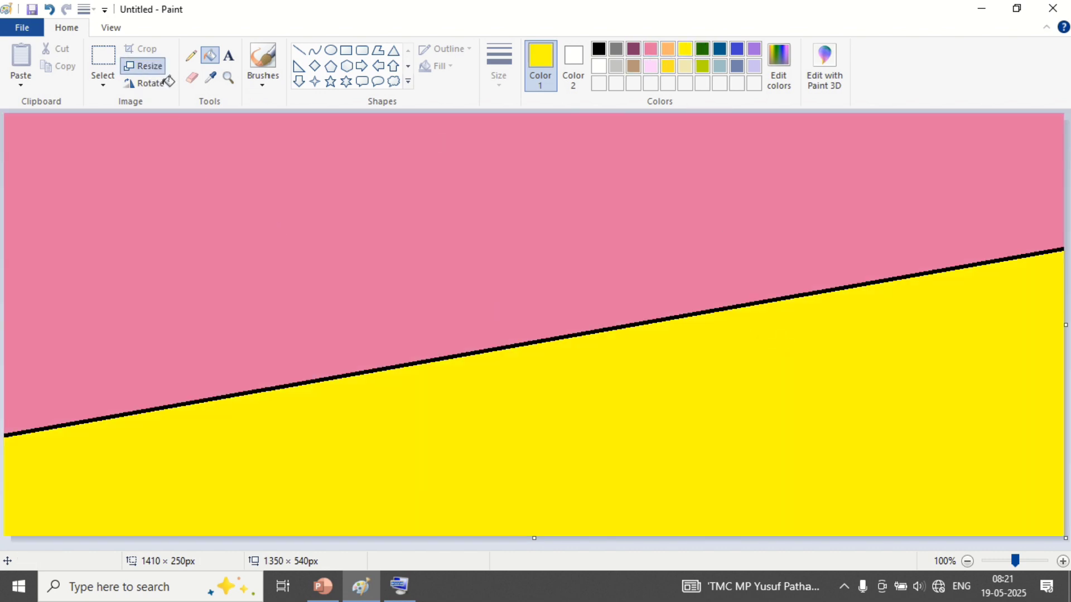
# Step: Resize the image to 1 pixel wide with the aspect ratio unlocked
pyautogui.click(144, 66)
pyautogui.click(176, 123)
pyautogui.click(86, 216)
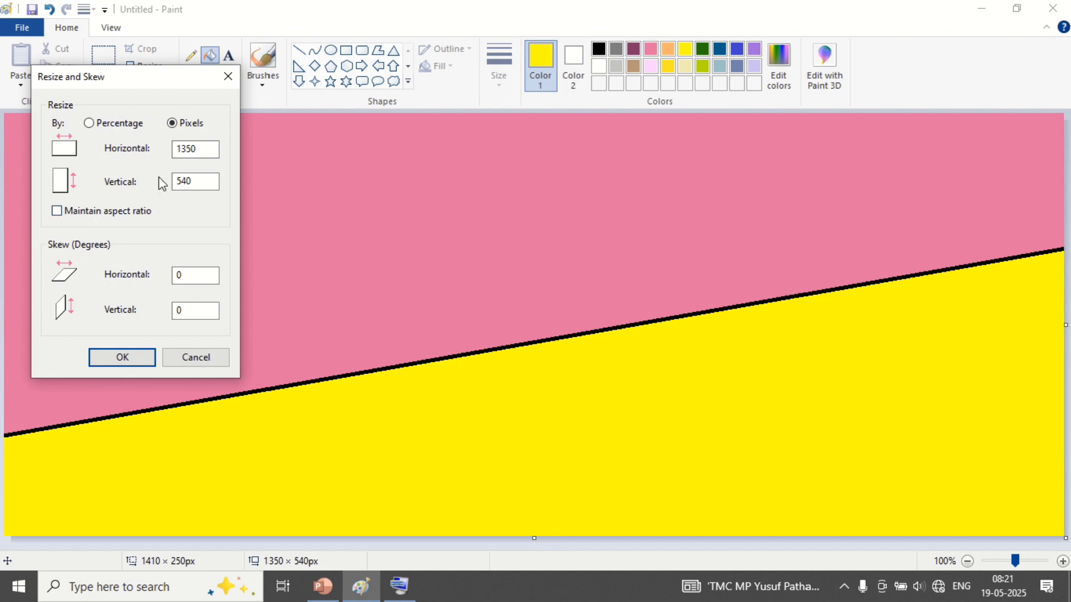
pyautogui.moveTo(208, 148); pyautogui.dragTo(166, 152)
pyautogui.write('1')
pyautogui.click(123, 359)
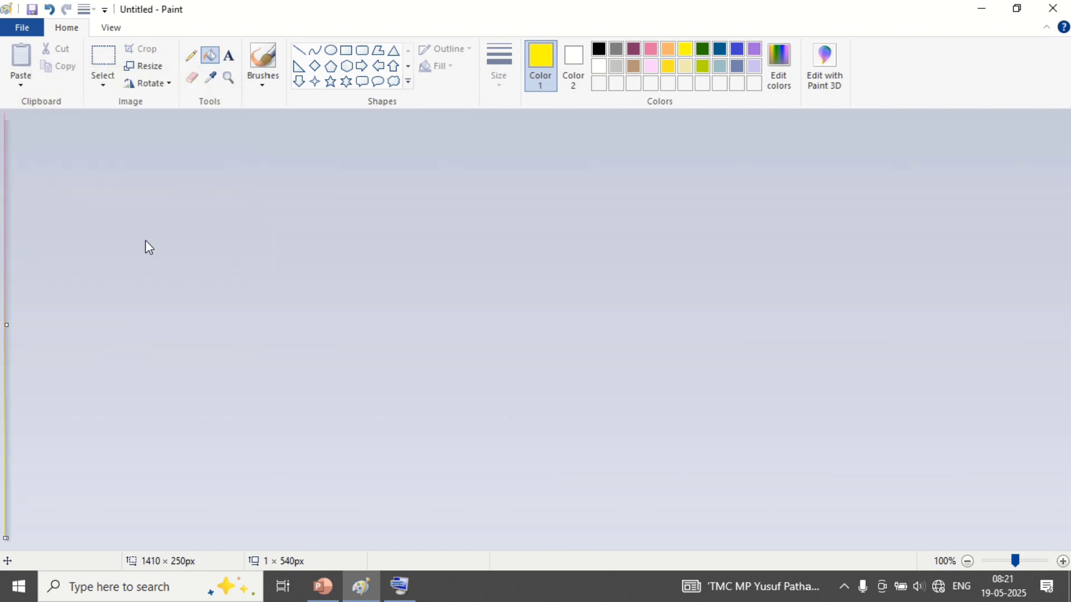
# Step: Stretch the image horizontally to 500 pixels with the aspect ratio unlocked
pyautogui.click(143, 66)
pyautogui.click(173, 123)
pyautogui.click(76, 217)
pyautogui.doubleClick(182, 149)
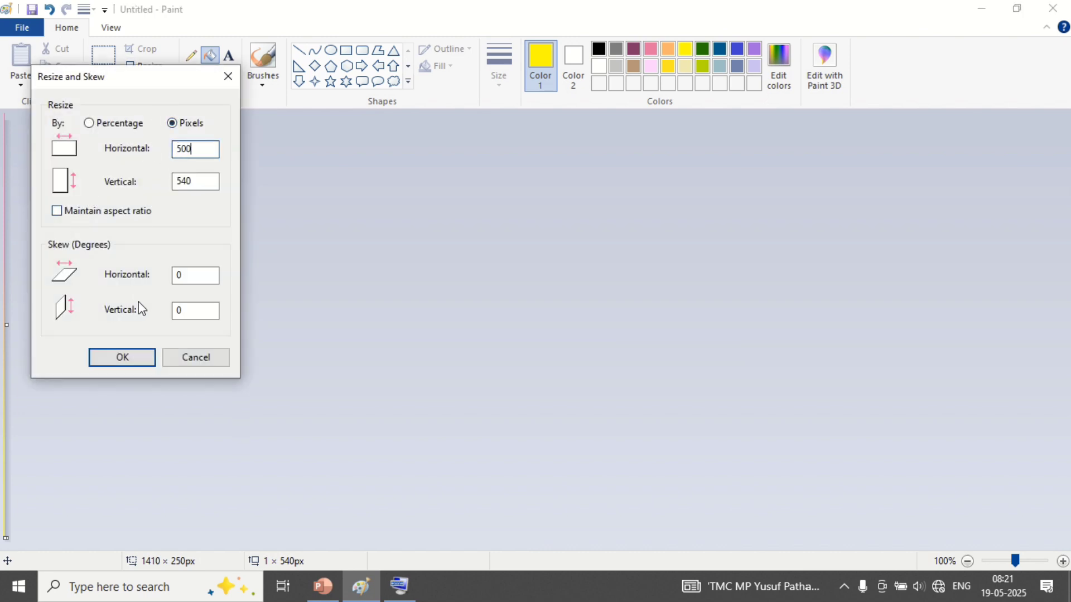
pyautogui.write('500')
pyautogui.click(139, 357)
# Step: Stretch the gradient to 1350 pixels wide without keeping the aspect ratio, and readjust the canvas to 1341 pixels wide with a blank white strip beside it
pyautogui.click(143, 64)
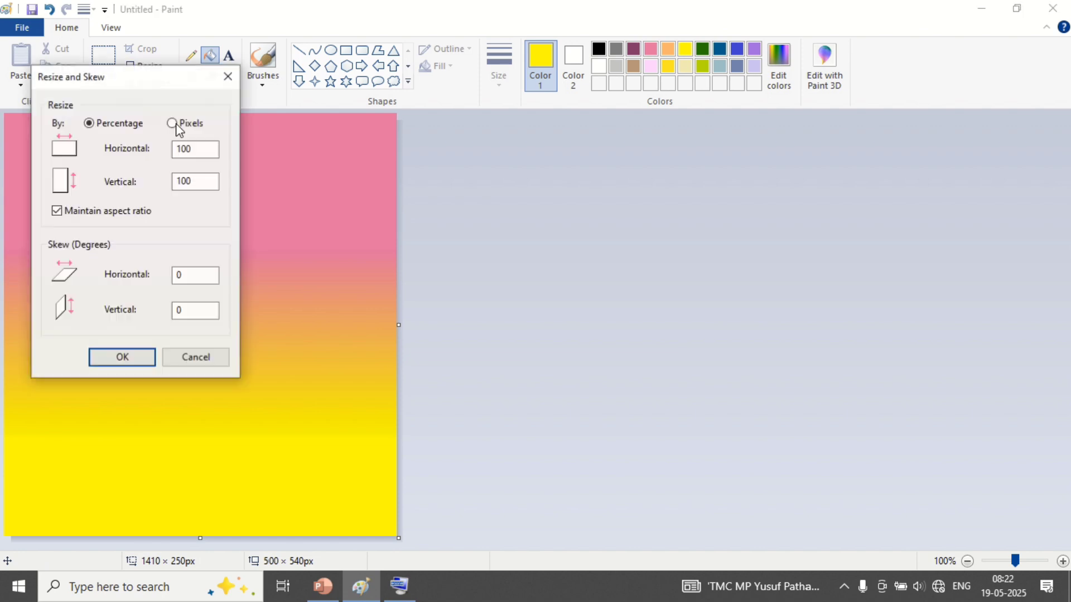
pyautogui.click(173, 123)
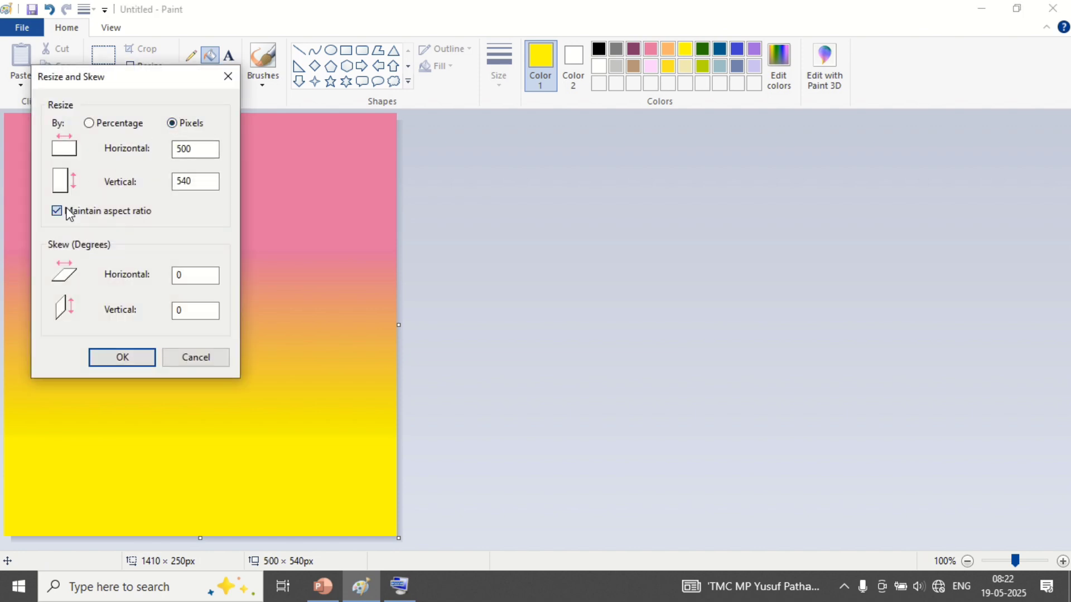
pyautogui.doubleClick(206, 148)
pyautogui.write('1350')
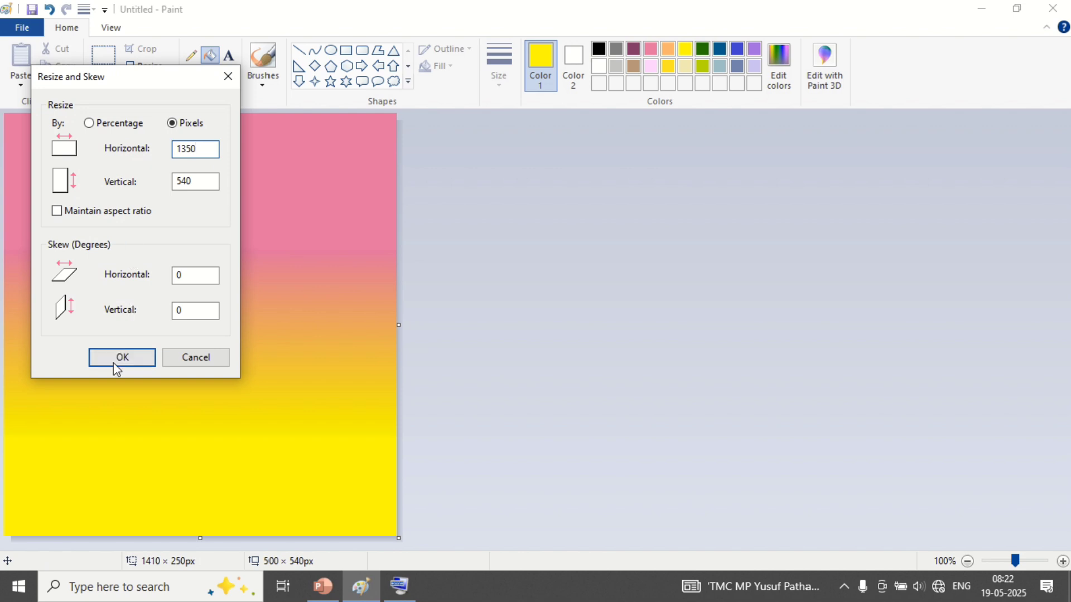
pyautogui.click(122, 357)
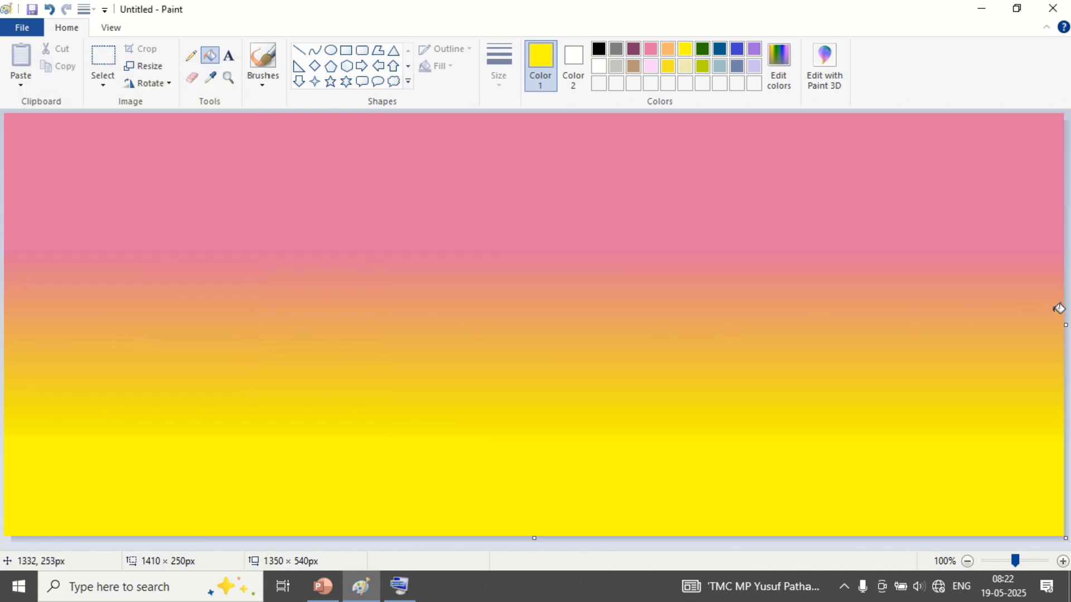
pyautogui.moveTo(1066, 325)
pyautogui.mouseDown()
pyautogui.moveTo(906, 353)
pyautogui.moveTo(902, 342)
pyautogui.moveTo(1057, 329)
pyautogui.mouseUp()
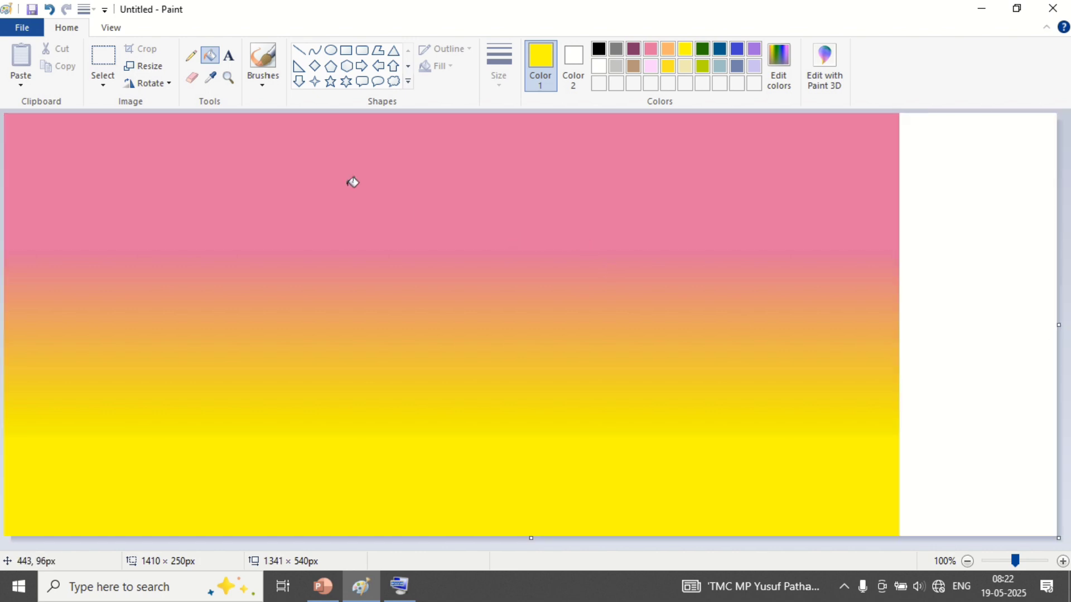
# Step: Set up the standard brush in black with a preset stroke size and bring up the On-Screen Keyboard
pyautogui.click(264, 83)
pyautogui.click(258, 111)
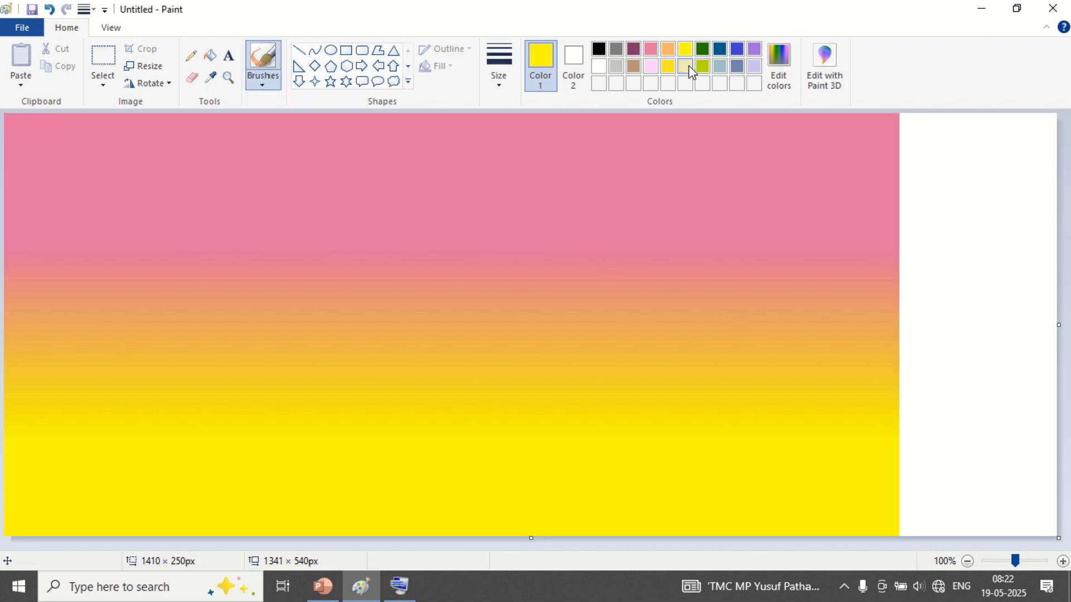
pyautogui.click(600, 52)
pyautogui.click(401, 584)
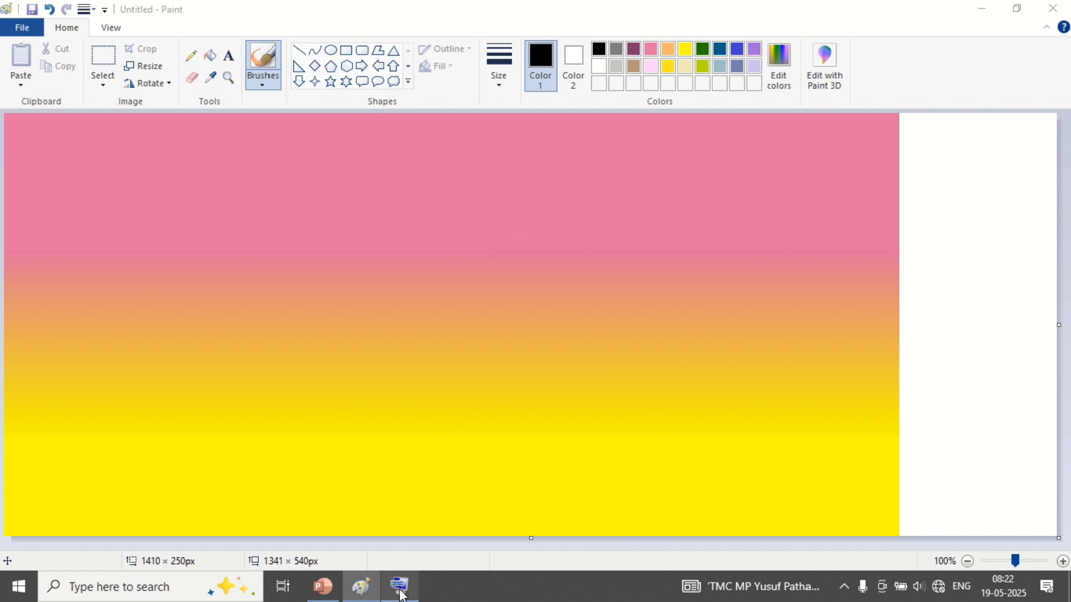
pyautogui.click(498, 94)
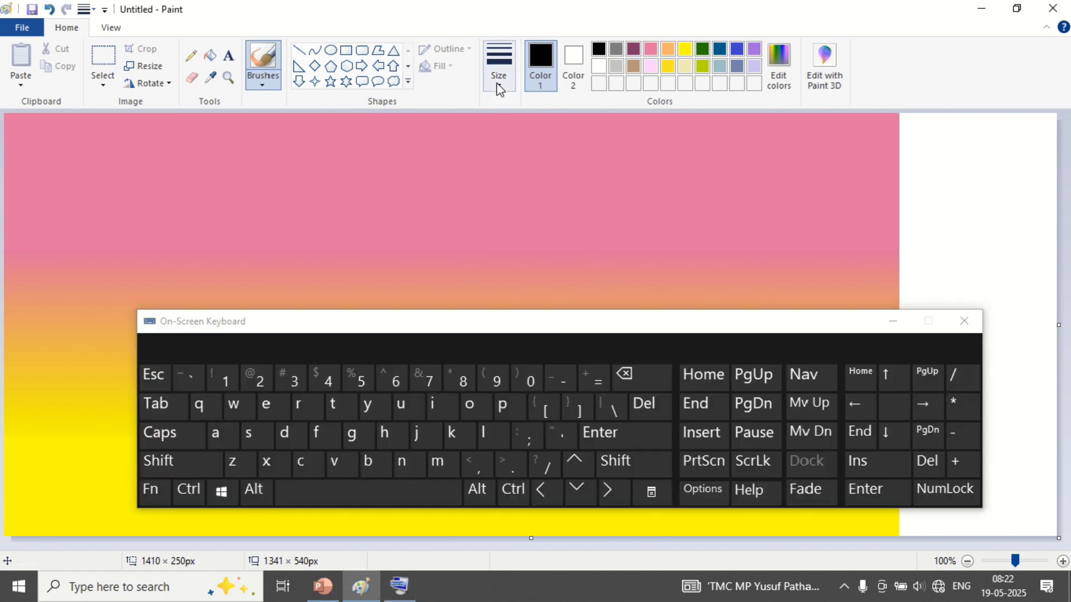
pyautogui.click(509, 120)
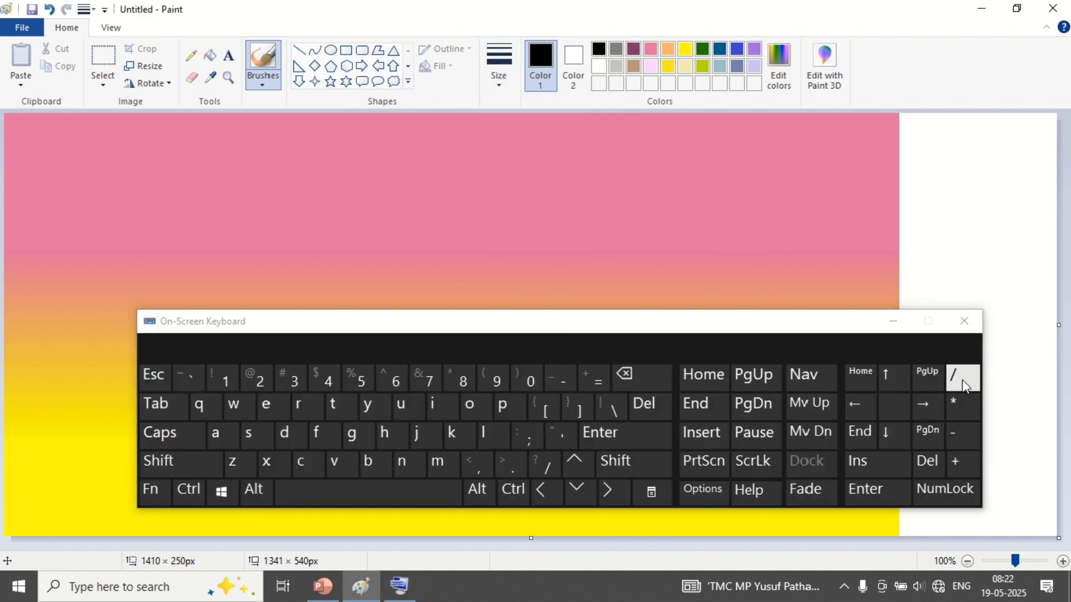
# Step: Enlarge the brush well beyond its preset size and paint a solid black cliff silhouette in the lower-left part of the picture
pyautogui.click(974, 461)
pyautogui.click(973, 461)
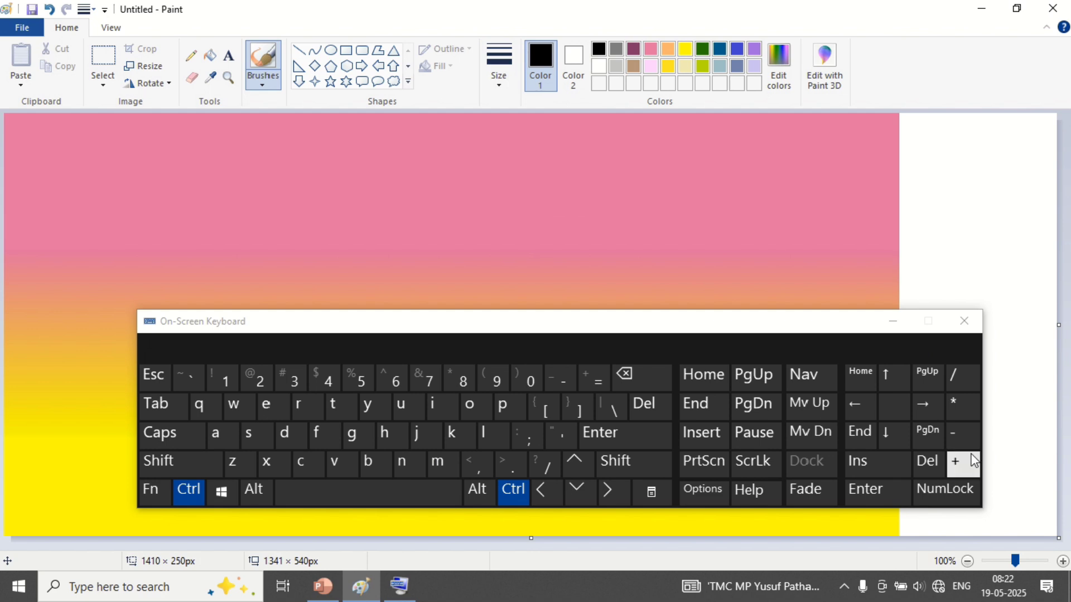
pyautogui.click(973, 460)
pyautogui.click(973, 460)
pyautogui.click(973, 461)
pyautogui.click(973, 460)
pyautogui.click(893, 321)
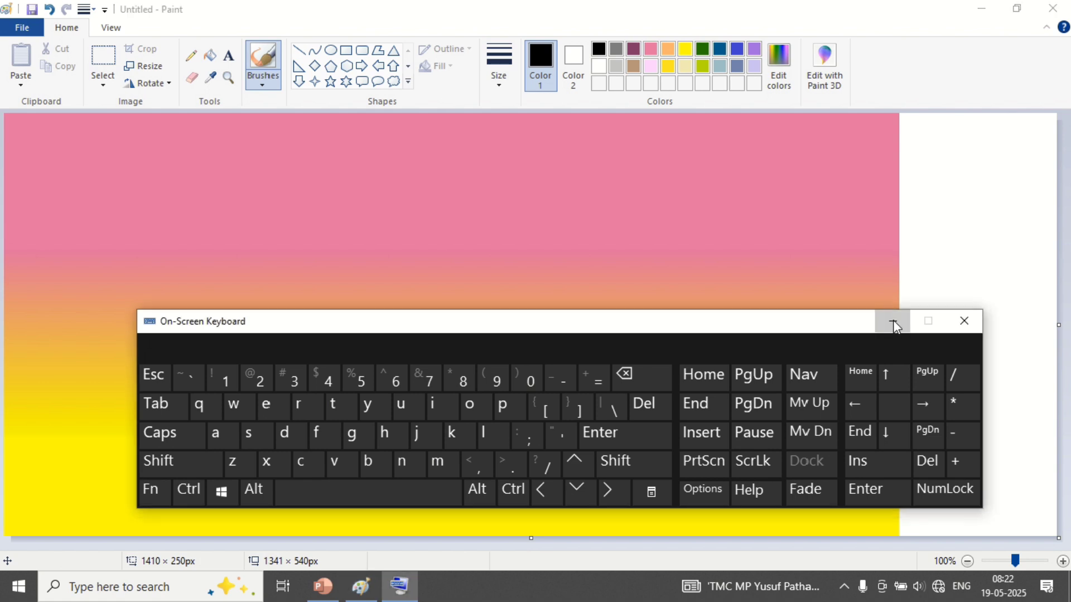
pyautogui.click(892, 320)
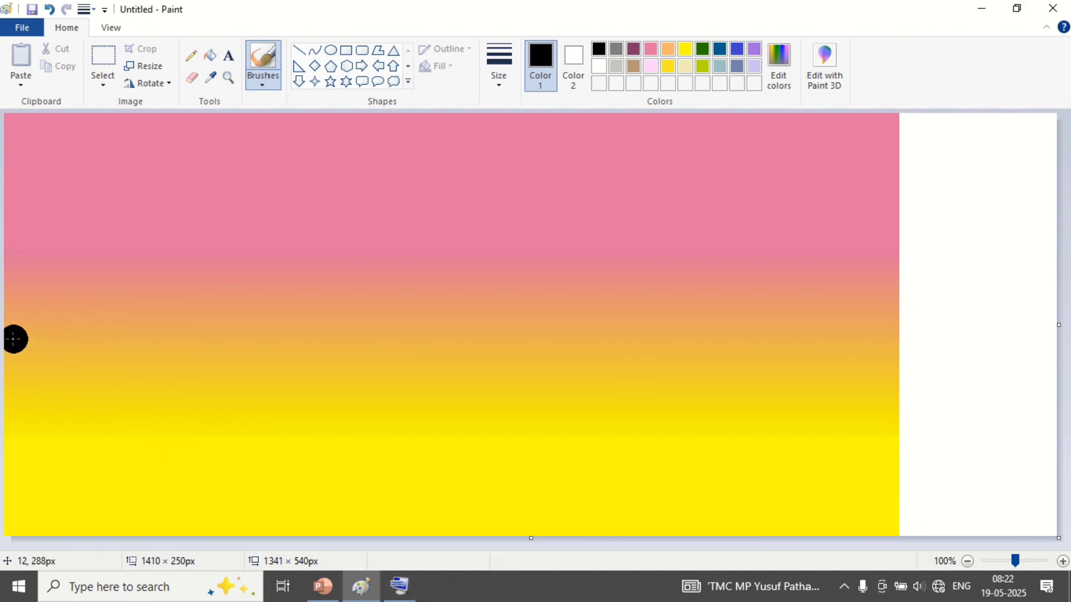
pyautogui.moveTo(13, 339)
pyautogui.mouseDown()
pyautogui.moveTo(98, 353)
pyautogui.moveTo(355, 346)
pyautogui.moveTo(355, 377)
pyautogui.moveTo(275, 499)
pyautogui.moveTo(228, 529)
pyautogui.moveTo(159, 540)
pyautogui.moveTo(5, 538)
pyautogui.moveTo(7, 353)
pyautogui.moveTo(188, 371)
pyautogui.moveTo(341, 358)
pyautogui.moveTo(119, 420)
pyautogui.moveTo(34, 422)
pyautogui.moveTo(285, 372)
pyautogui.moveTo(227, 386)
pyautogui.moveTo(23, 376)
pyautogui.moveTo(21, 386)
pyautogui.moveTo(96, 393)
pyautogui.moveTo(9, 411)
pyautogui.moveTo(45, 417)
pyautogui.moveTo(241, 434)
pyautogui.moveTo(299, 407)
pyautogui.moveTo(304, 433)
pyautogui.moveTo(211, 506)
pyautogui.moveTo(254, 480)
pyautogui.moveTo(164, 527)
pyautogui.moveTo(21, 516)
pyautogui.moveTo(22, 452)
pyautogui.moveTo(67, 435)
pyautogui.moveTo(245, 431)
pyautogui.moveTo(267, 452)
pyautogui.moveTo(49, 462)
pyautogui.moveTo(140, 456)
pyautogui.moveTo(39, 478)
pyautogui.moveTo(12, 499)
pyautogui.moveTo(216, 471)
pyautogui.moveTo(213, 490)
pyautogui.moveTo(85, 504)
pyautogui.moveTo(115, 506)
pyautogui.mouseUp()
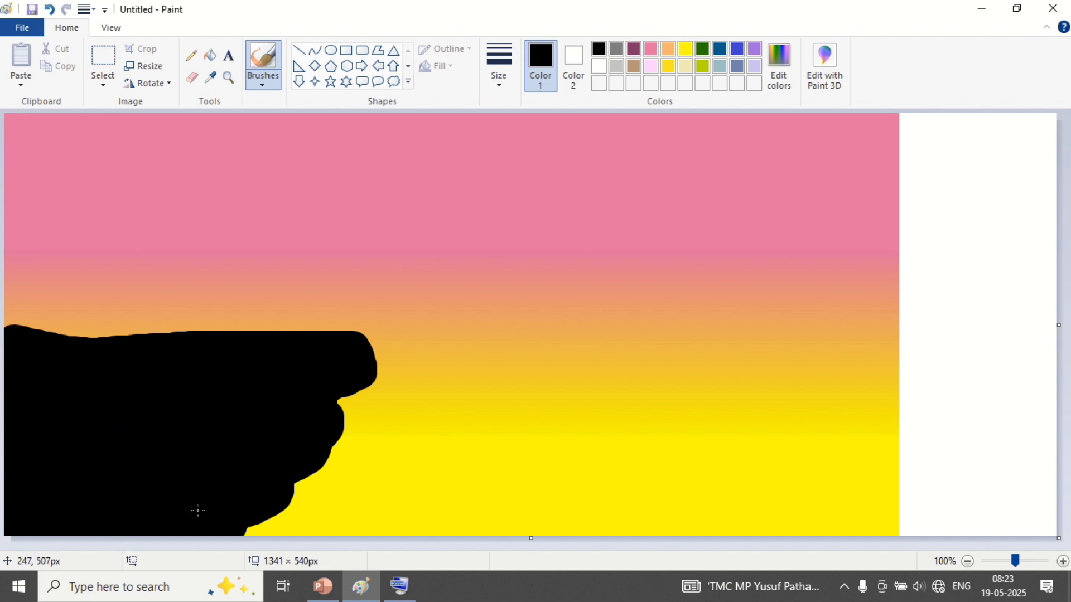
# Step: Reduce the brush size and extend the top of the cliff into a long, tapering overhang with a narrow tip
pyautogui.click(410, 589)
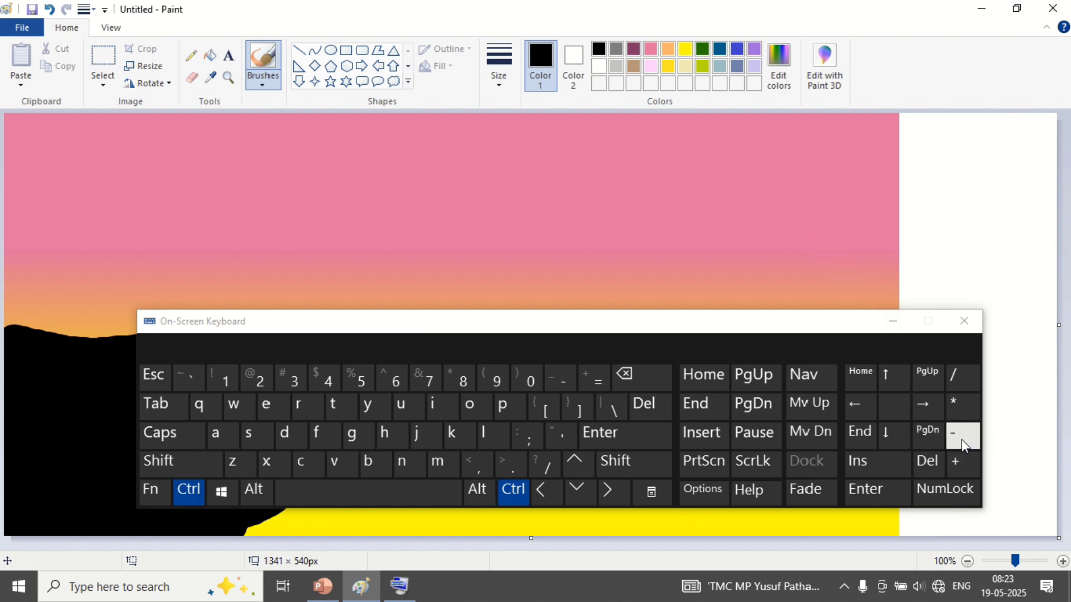
pyautogui.click(894, 323)
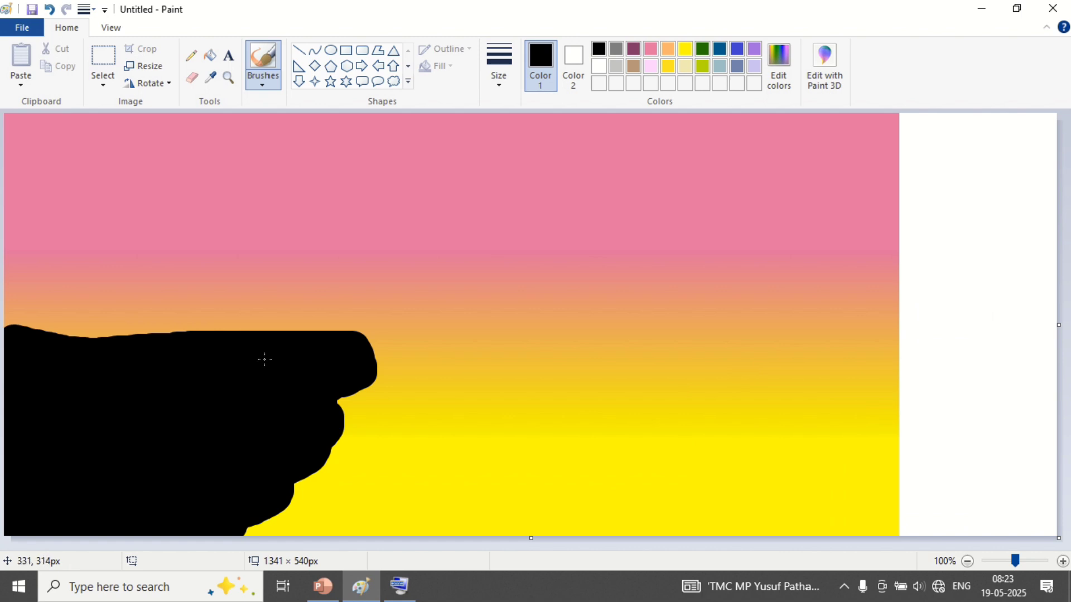
pyautogui.moveTo(367, 341); pyautogui.dragTo(586, 336)
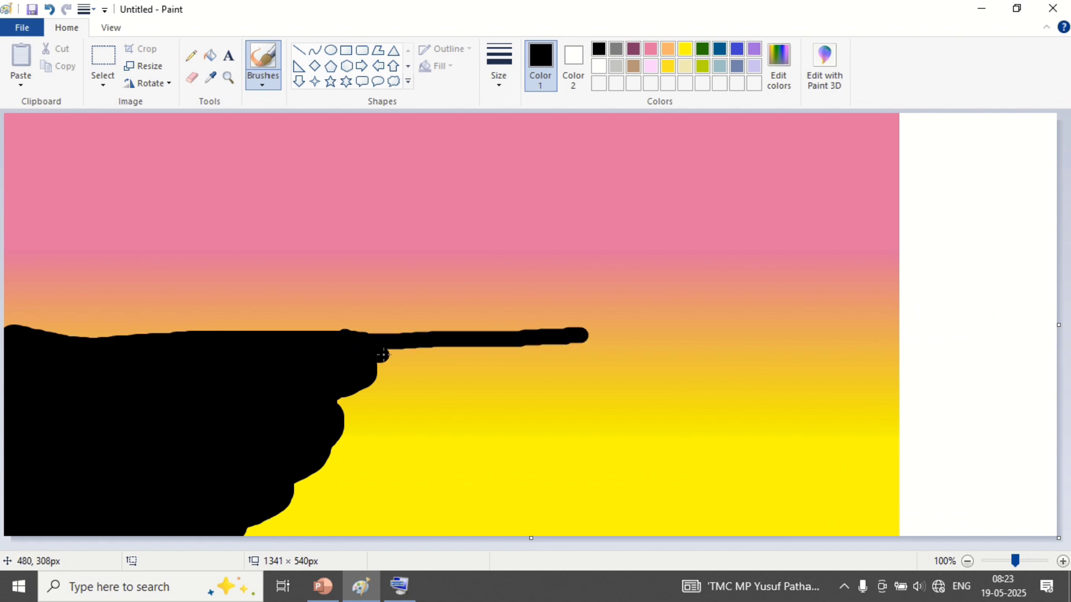
pyautogui.moveTo(383, 354)
pyautogui.mouseDown()
pyautogui.moveTo(477, 345)
pyautogui.moveTo(367, 379)
pyautogui.mouseUp()
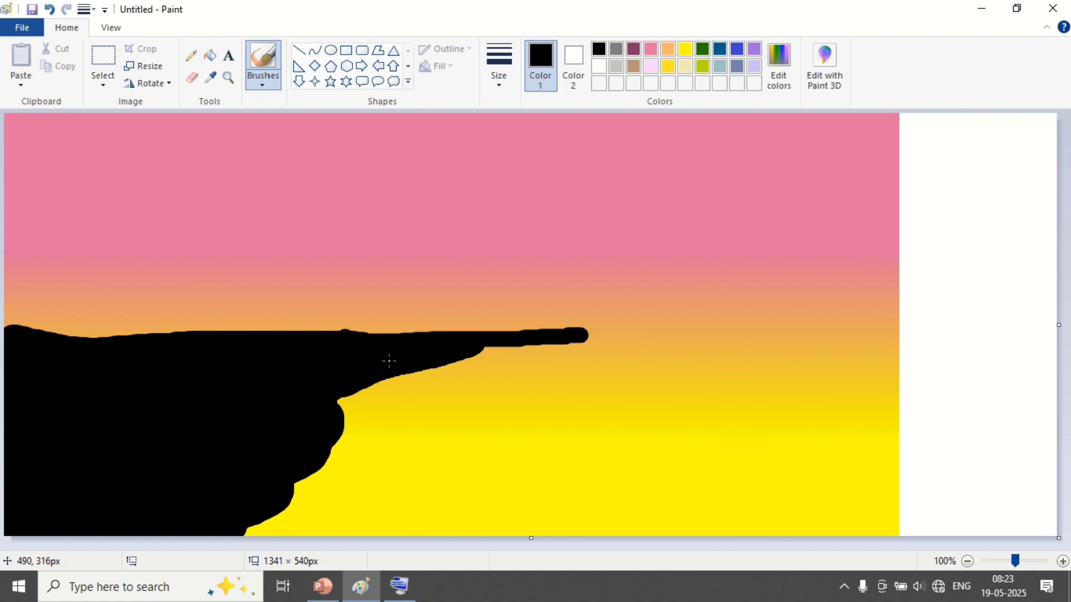
pyautogui.moveTo(463, 357)
pyautogui.mouseDown()
pyautogui.moveTo(339, 407)
pyautogui.moveTo(489, 357)
pyautogui.mouseUp()
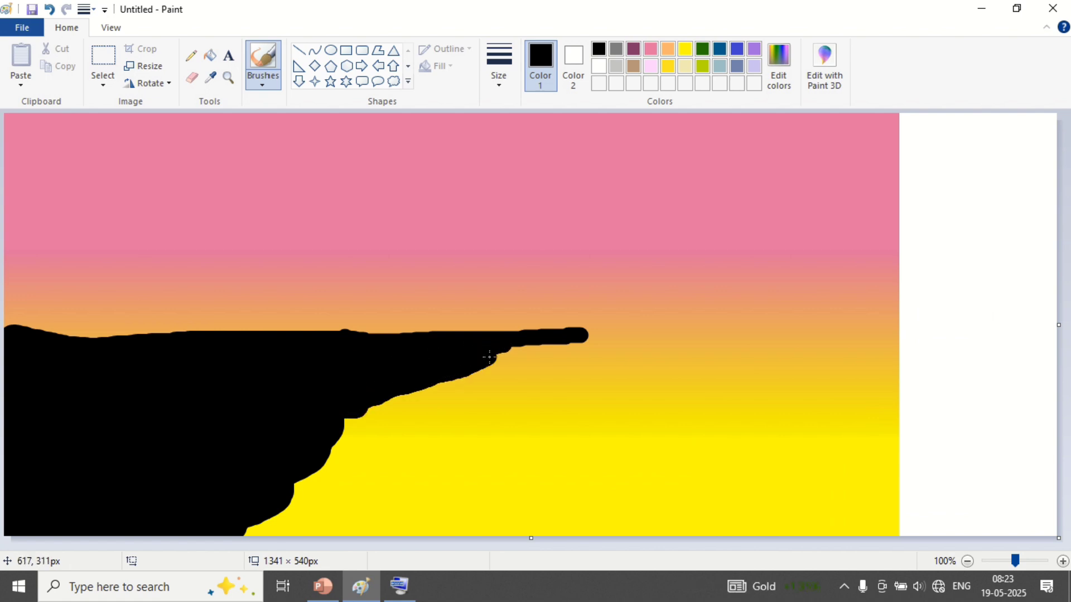
pyautogui.moveTo(589, 335); pyautogui.dragTo(615, 332)
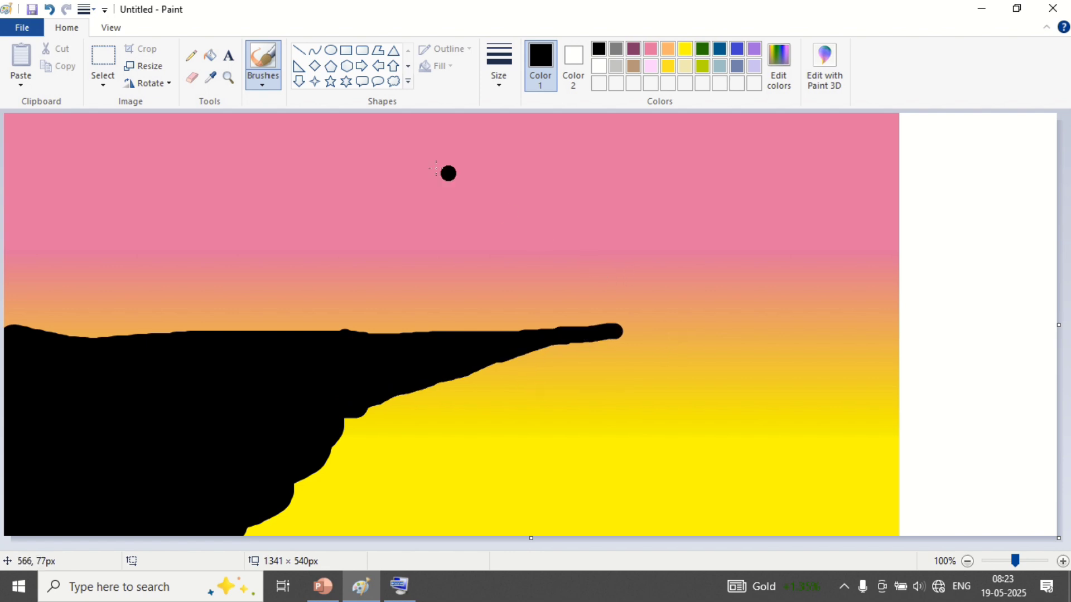
# Step: Draw a lime-outlined ellipse of about 174 × 163 px in the blank white strip beside the gradient
pyautogui.click(337, 50)
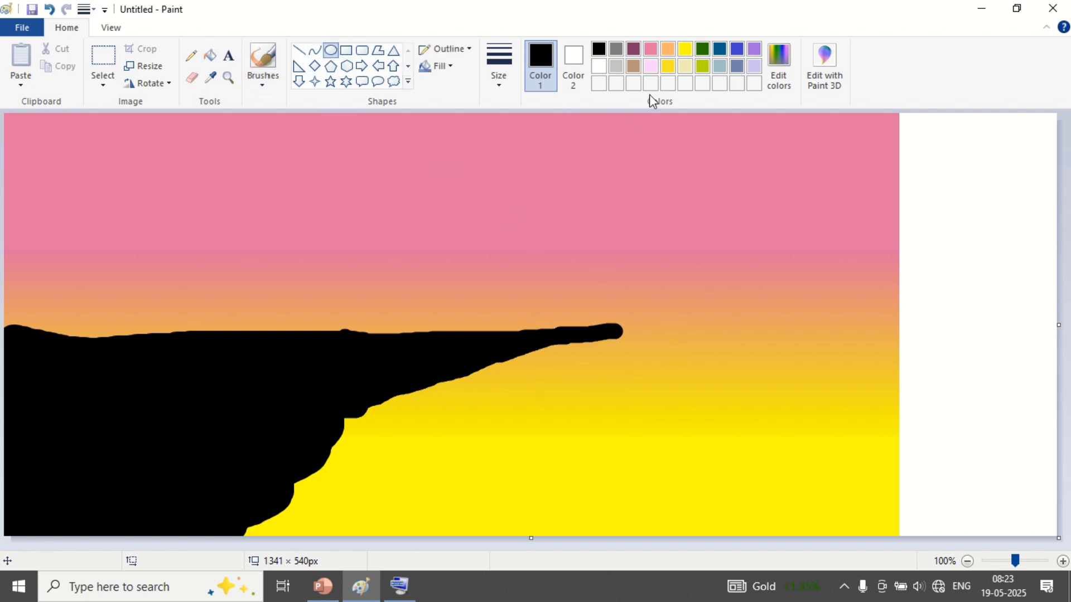
pyautogui.moveTo(931, 191); pyautogui.dragTo(1059, 318)
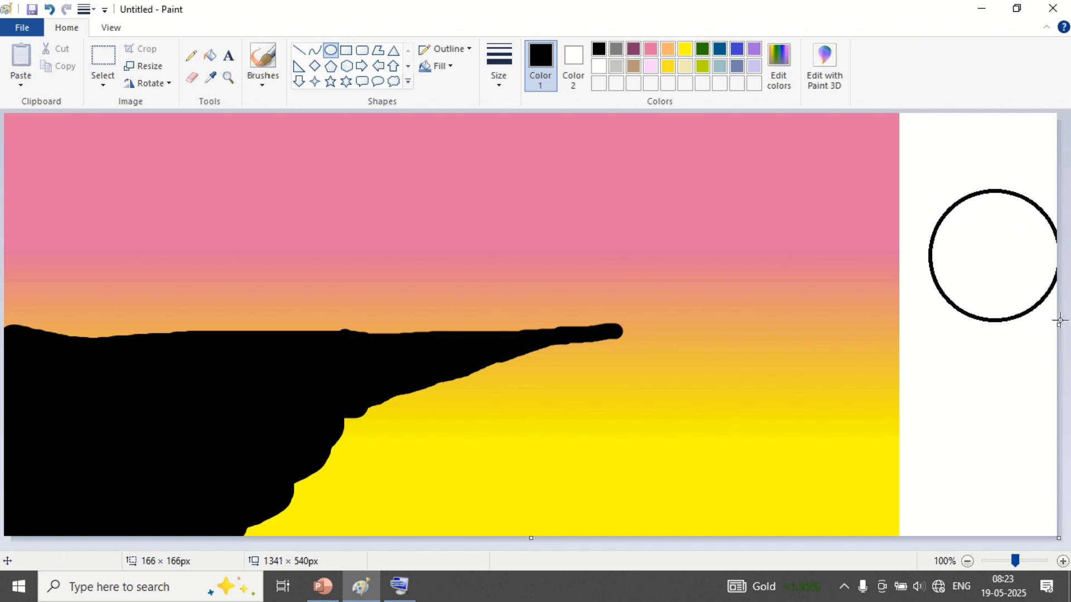
pyautogui.moveTo(1025, 263); pyautogui.dragTo(1007, 267)
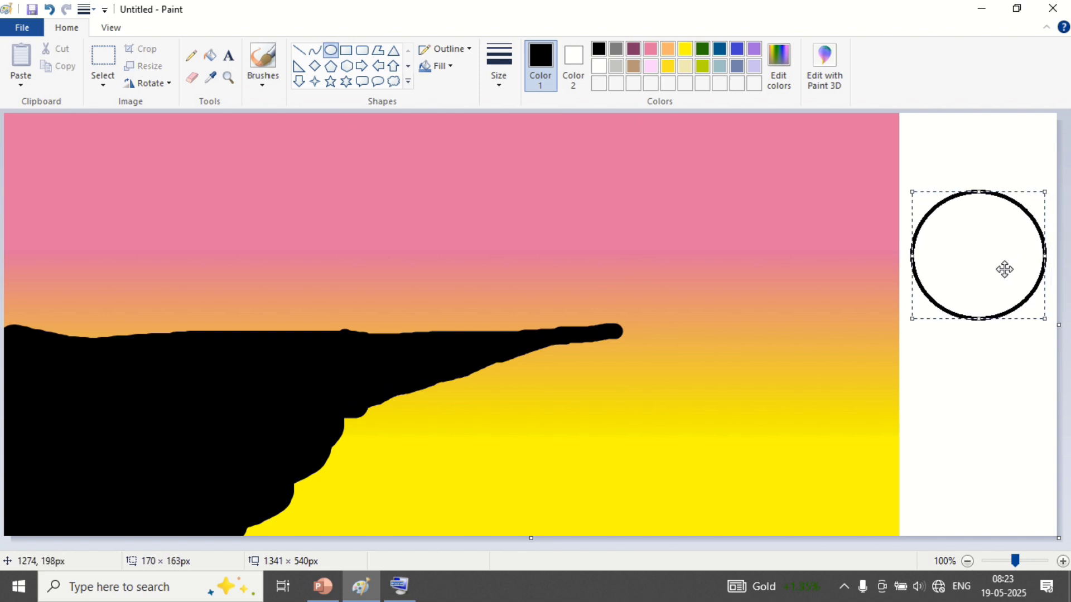
pyautogui.moveTo(913, 261); pyautogui.dragTo(909, 261)
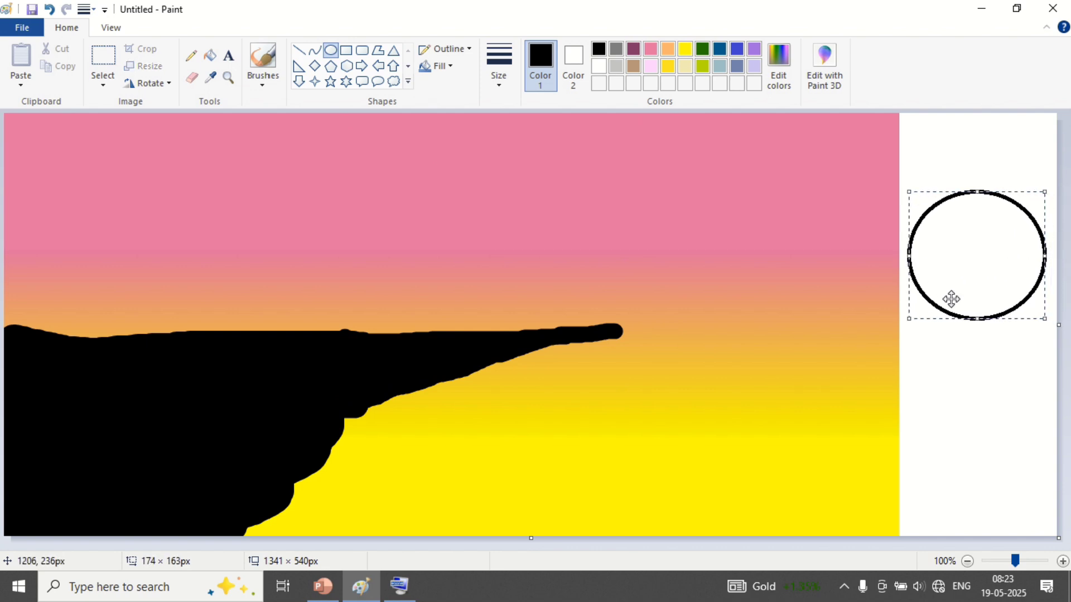
pyautogui.click(702, 66)
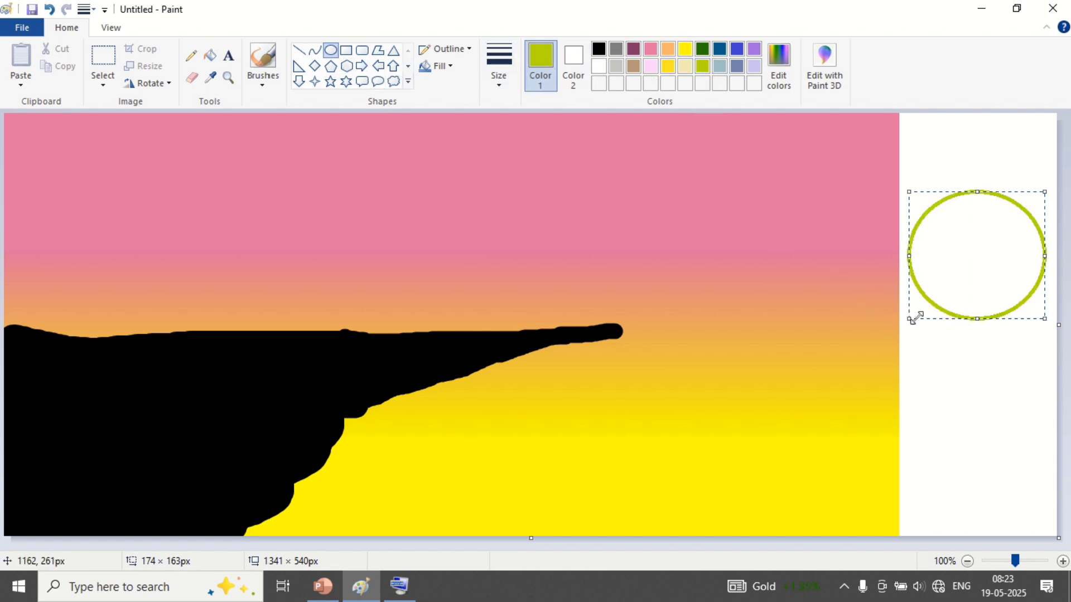
pyautogui.click(1015, 390)
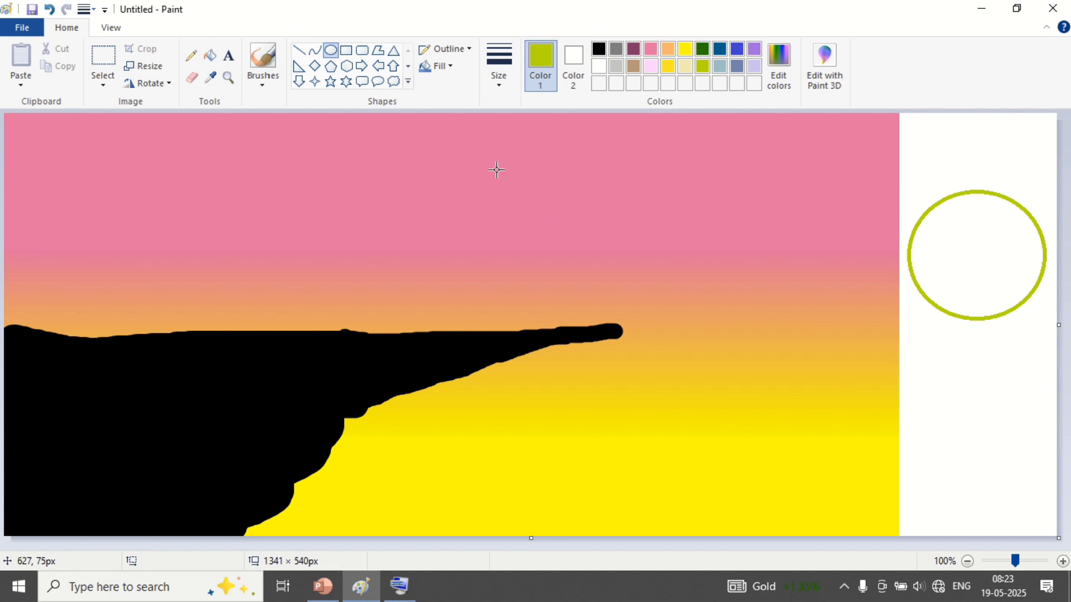
# Step: Cover the lower part of the lime ellipse with a solid-filled white ellipse of about 187 × 100 px, leaving an open arc
pyautogui.click(599, 66)
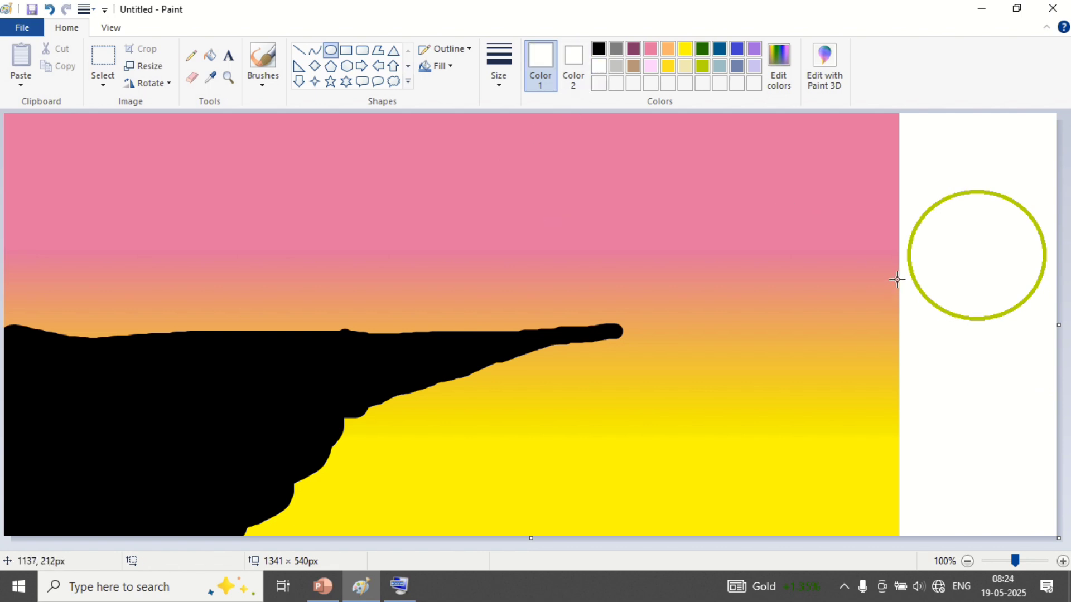
pyautogui.moveTo(910, 267); pyautogui.dragTo(1054, 344)
pyautogui.click(452, 71)
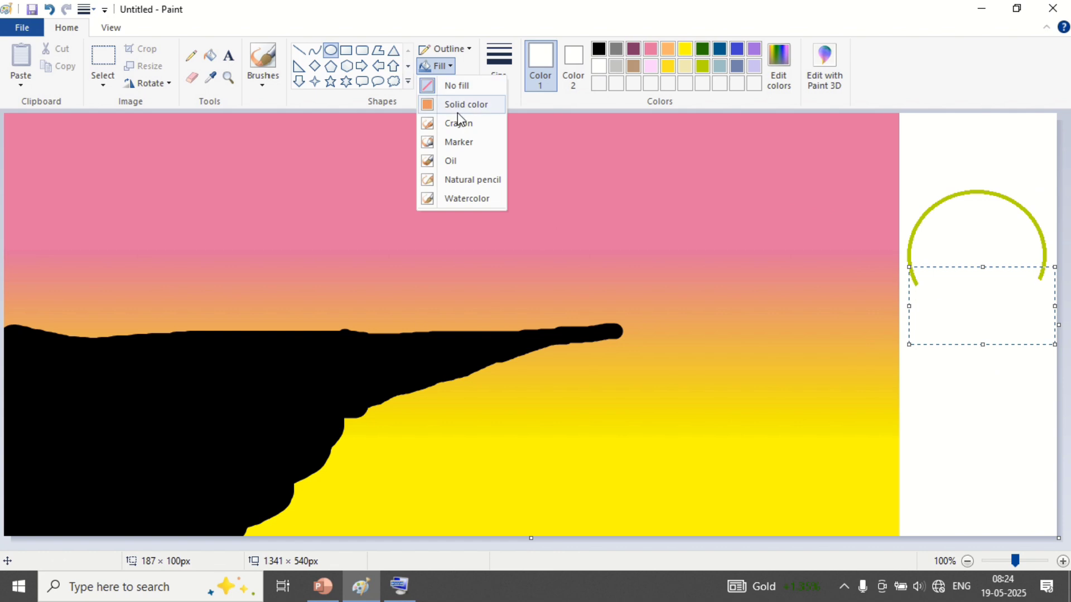
pyautogui.click(454, 103)
pyautogui.moveTo(984, 302); pyautogui.dragTo(979, 288)
pyautogui.click(994, 362)
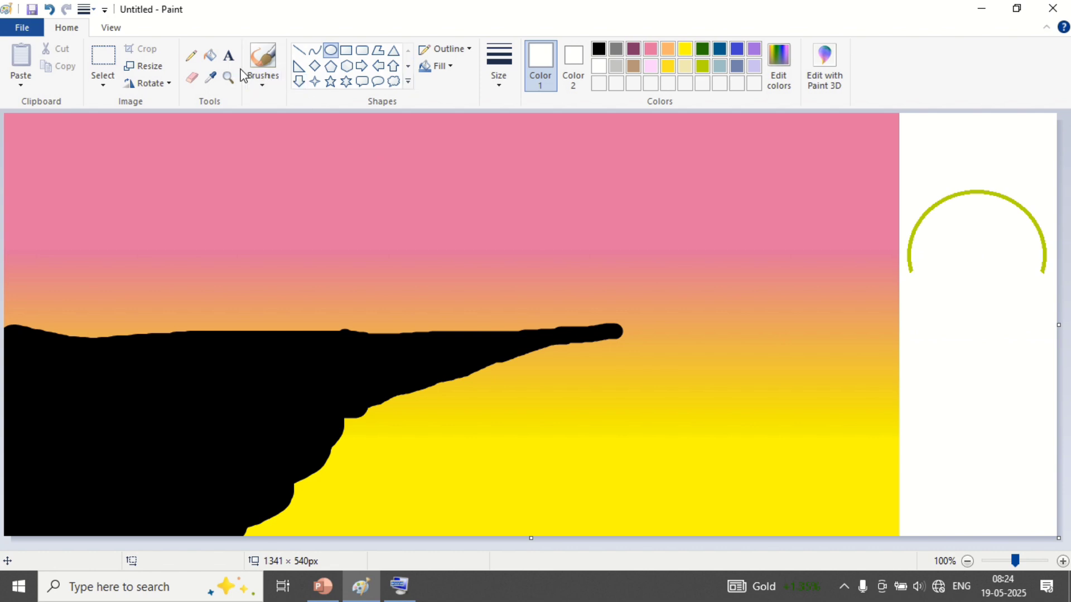
# Step: Close the bottom of the lime arc with a straight lime line and fill the resulting half-disc with the same lime
pyautogui.click(299, 53)
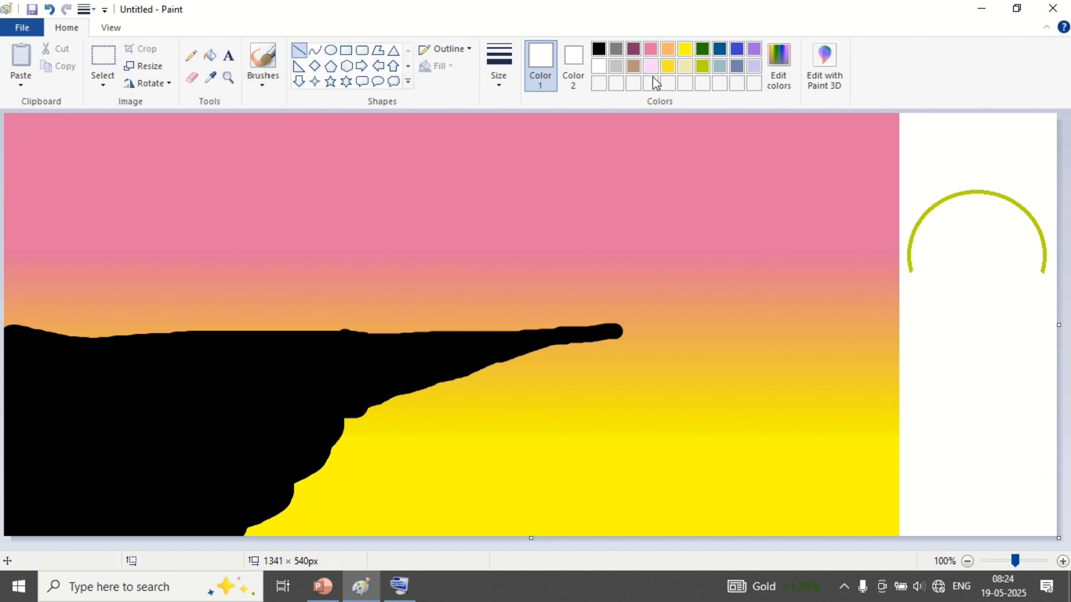
pyautogui.click(704, 66)
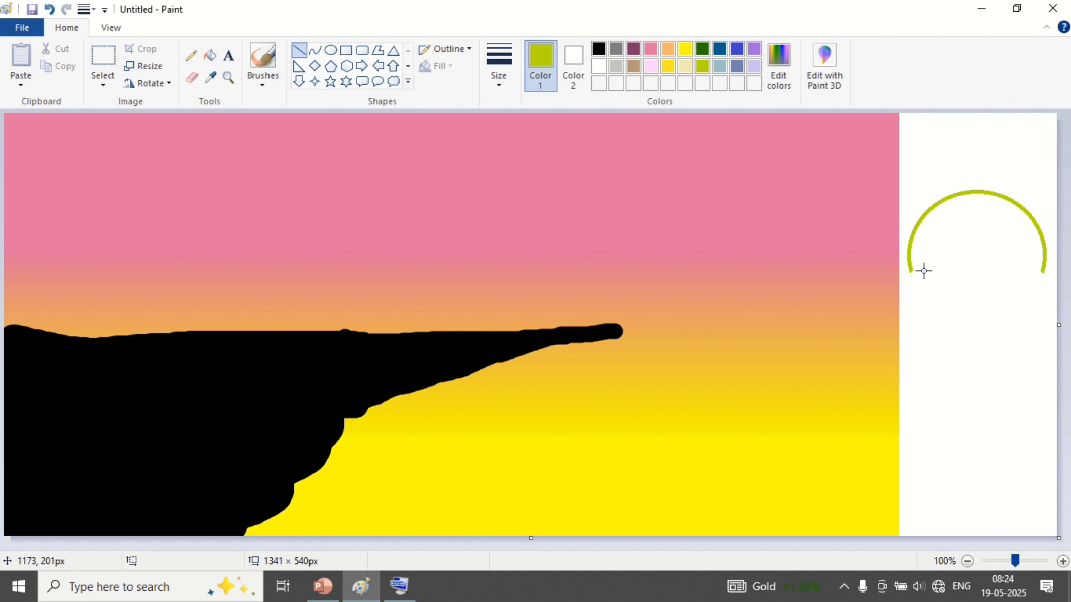
pyautogui.moveTo(910, 270); pyautogui.dragTo(1046, 270)
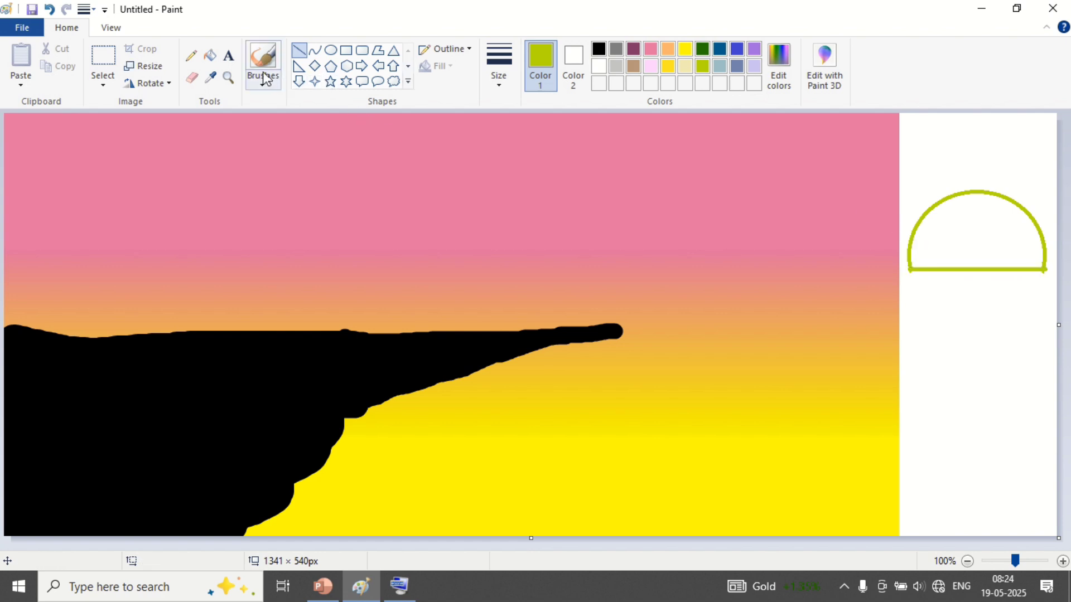
pyautogui.click(212, 60)
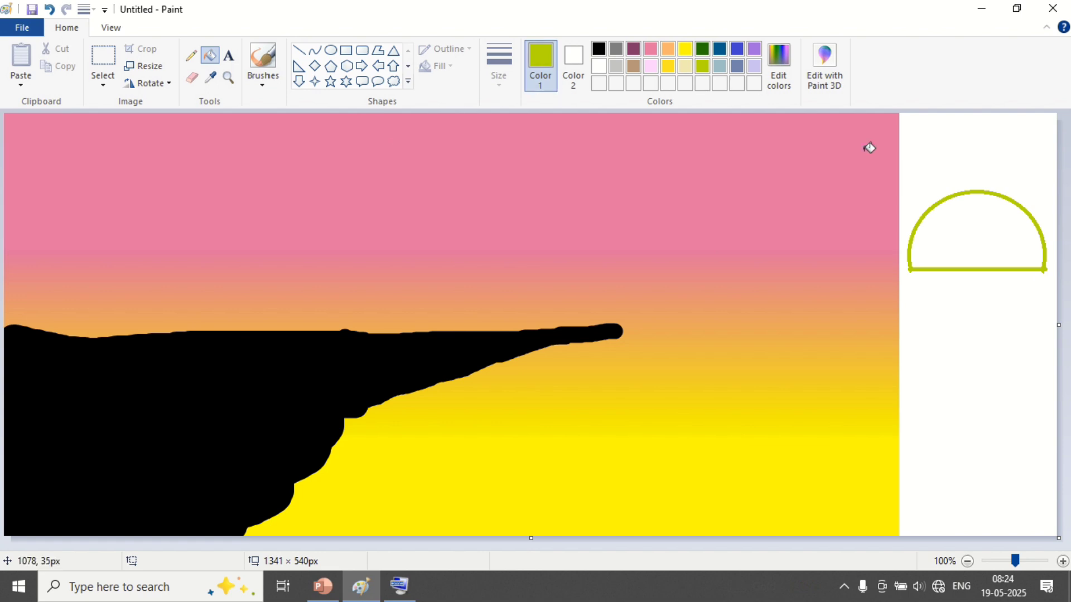
pyautogui.click(1016, 217)
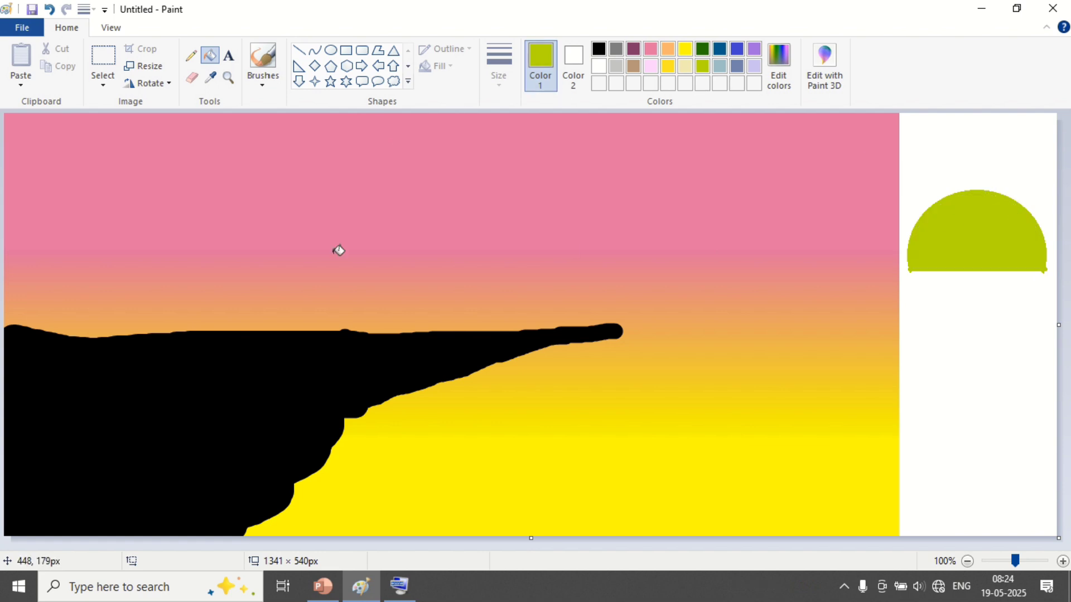
# Step: Turn on transparent selection, select the lime half-disc with a rectangular selection and move it onto the cliff's top edge before the overhang
pyautogui.click(103, 87)
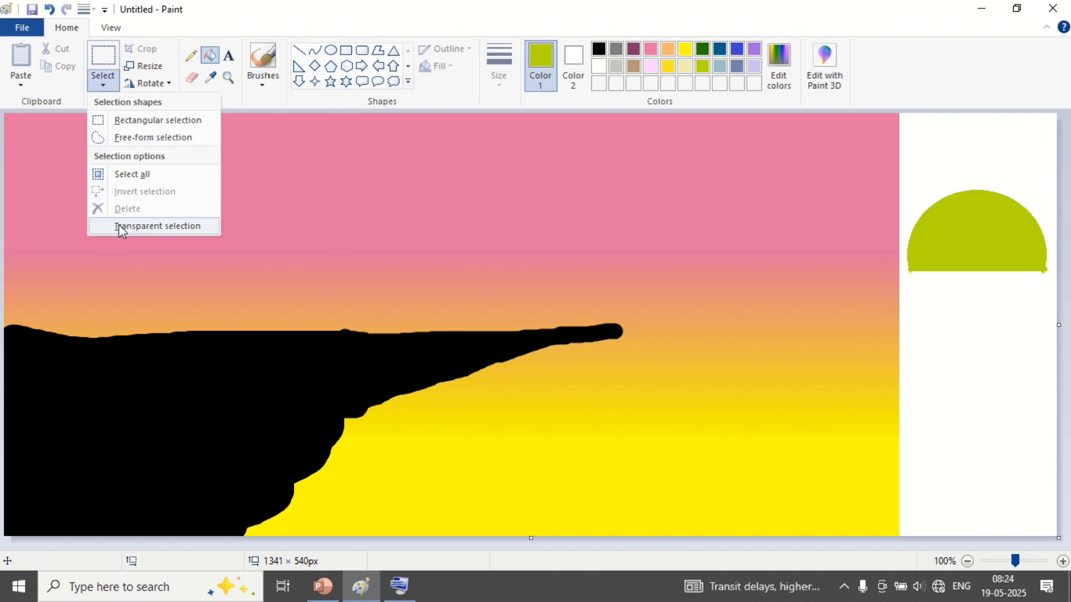
pyautogui.click(122, 224)
pyautogui.click(94, 86)
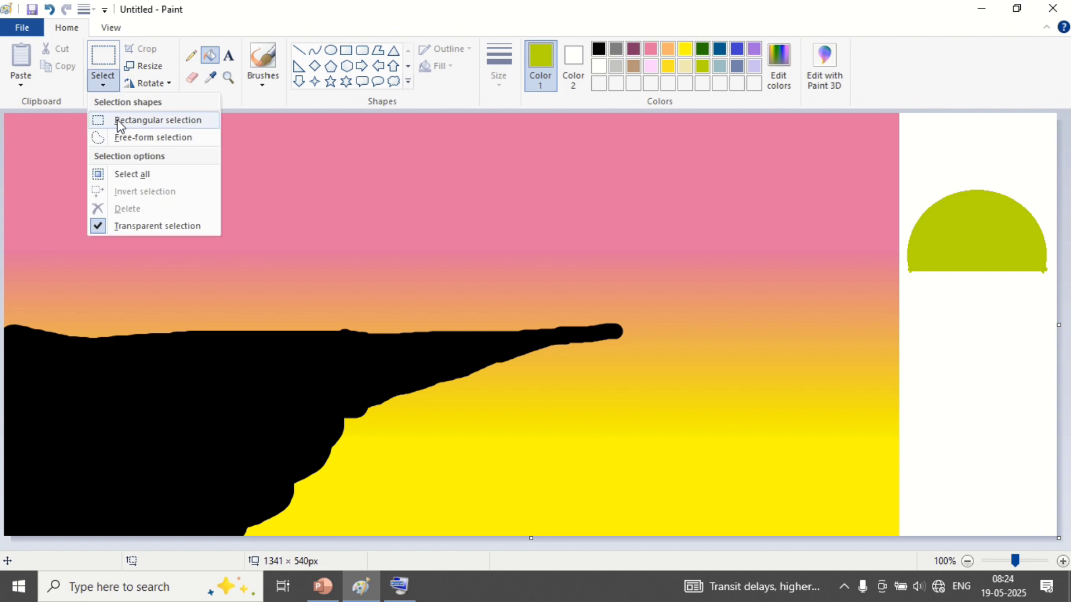
pyautogui.click(106, 118)
pyautogui.moveTo(904, 181); pyautogui.dragTo(1046, 280)
pyautogui.moveTo(1023, 246); pyautogui.dragTo(472, 309)
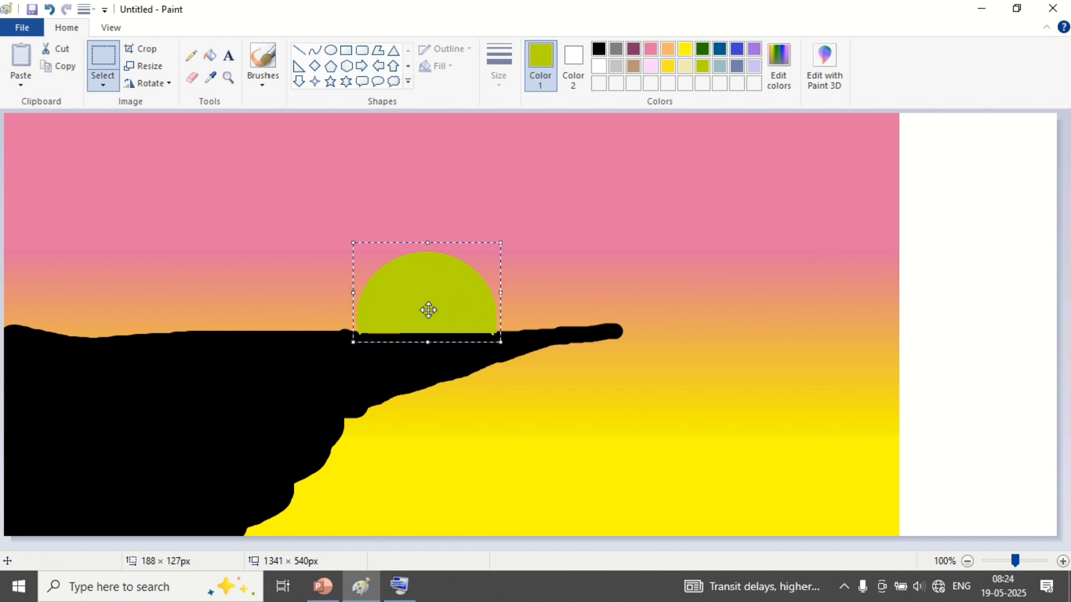
# Step: Fill the half-disc on the cliff's horizon with yellow as a setting sun
pyautogui.click(211, 58)
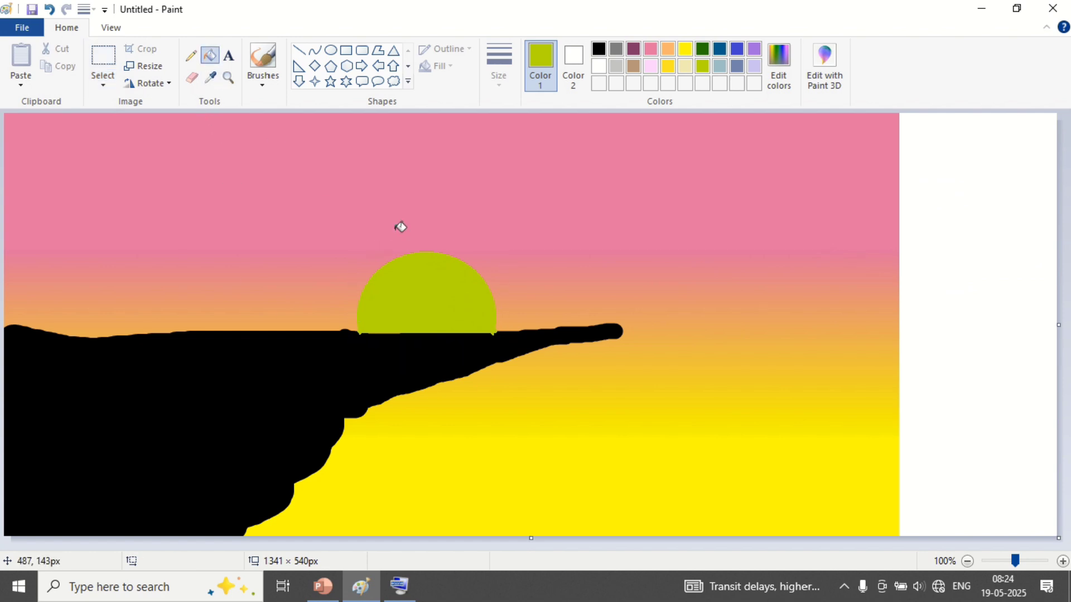
pyautogui.click(685, 49)
pyautogui.click(461, 291)
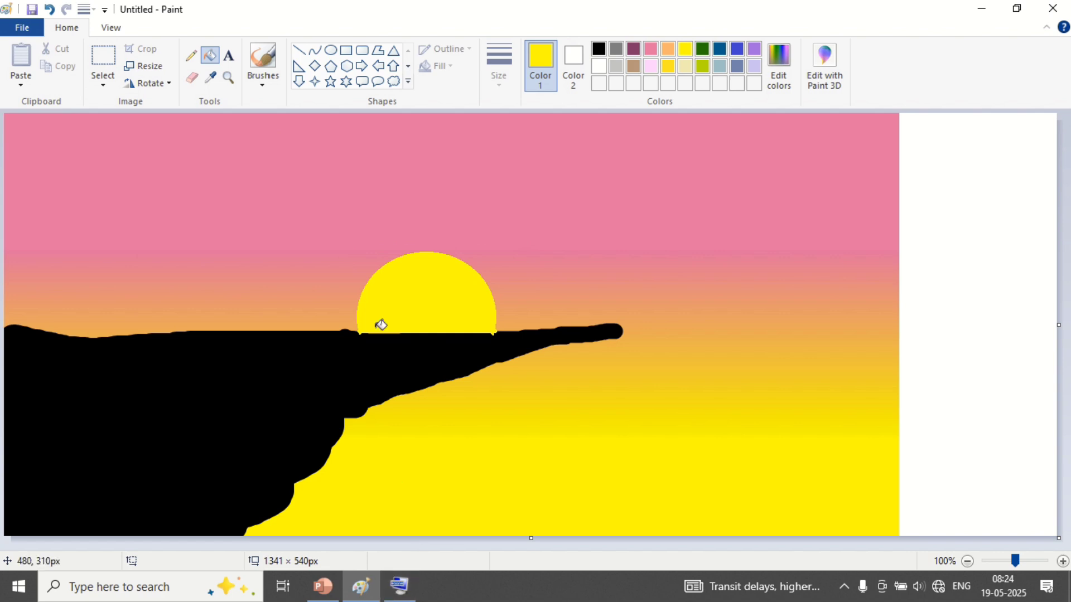
# Step: With the black brush, cover the sun's stray bottom corners and paint a short tree trunk on the cliff beside the sun
pyautogui.click(261, 85)
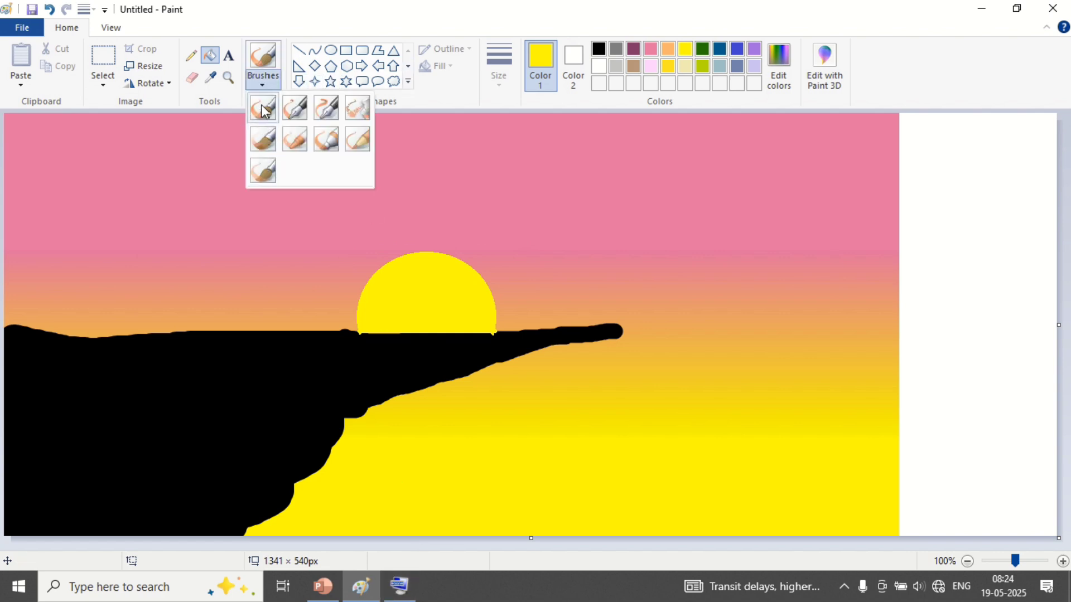
pyautogui.click(264, 110)
pyautogui.click(599, 49)
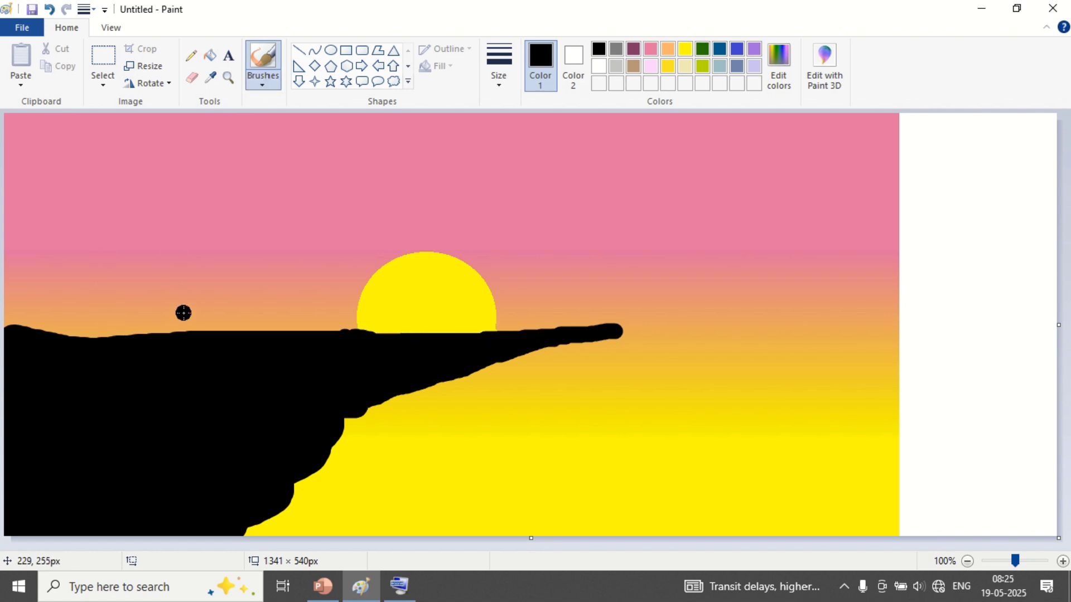
pyautogui.moveTo(190, 277); pyautogui.dragTo(186, 361)
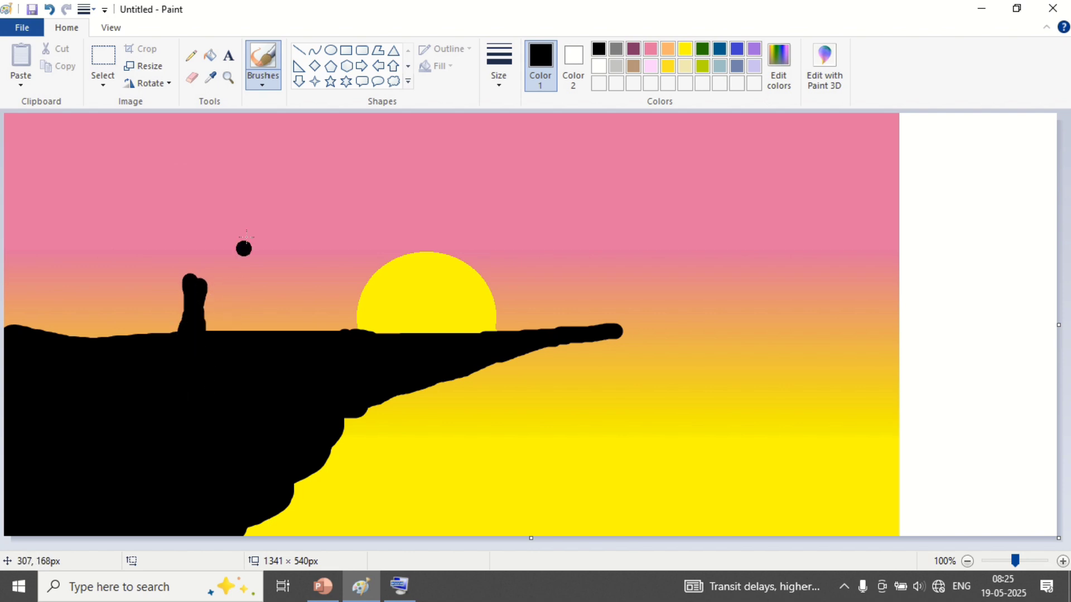
# Step: Draw a black-outlined cloud callout of about 154 × 138 px, move it to the blank white strip and erase its tail bubbles
pyautogui.click(395, 82)
pyautogui.moveTo(140, 203); pyautogui.dragTo(261, 310)
pyautogui.moveTo(211, 256); pyautogui.dragTo(981, 241)
pyautogui.click(189, 82)
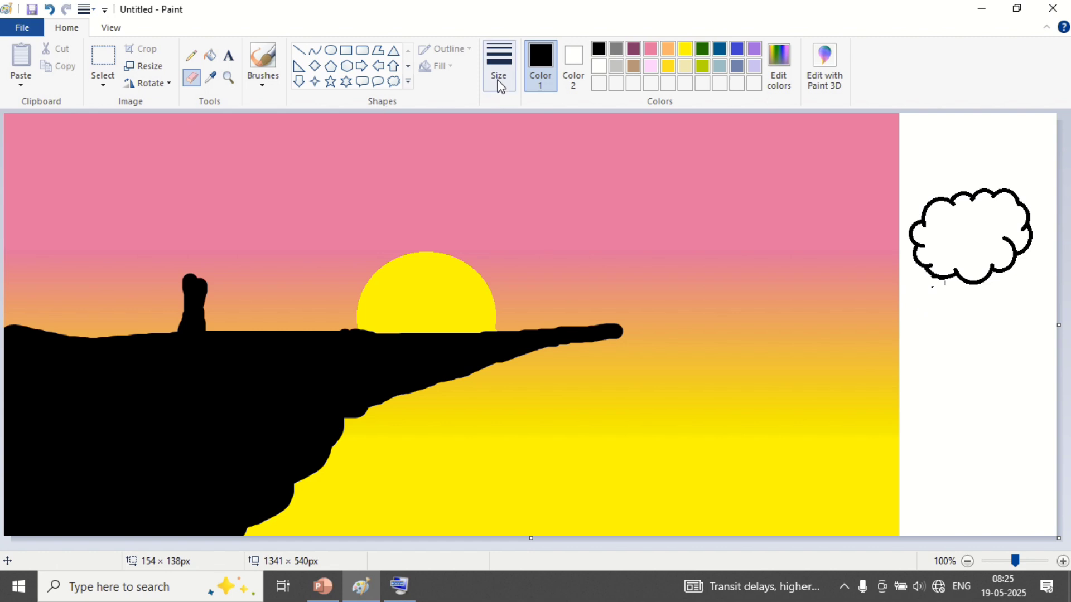
# Step: Set the secondary colour to black and fill the cloud outline in the white strip solid black
pyautogui.click(580, 60)
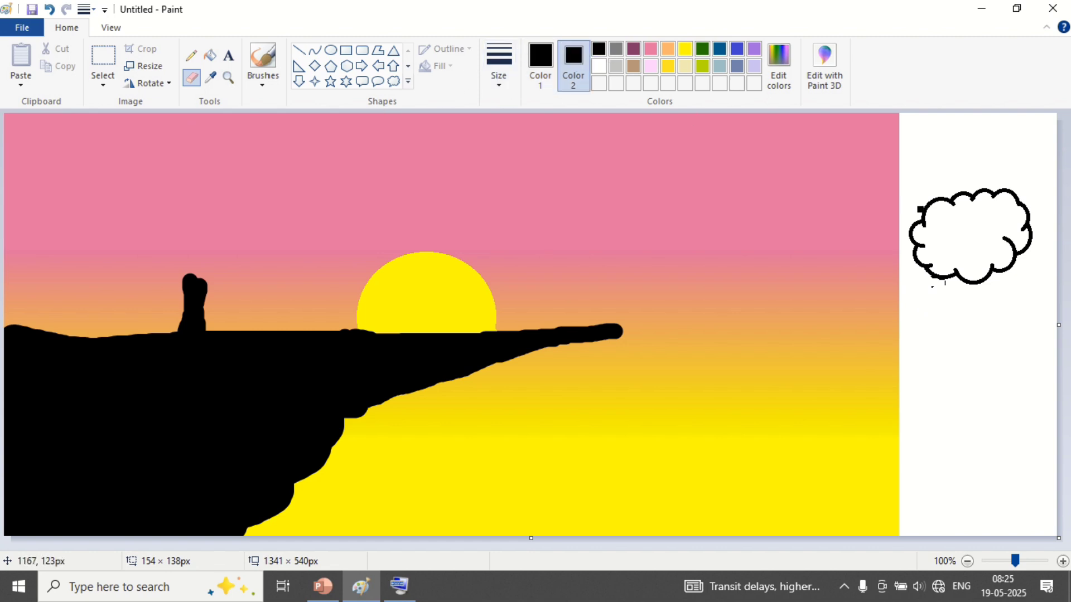
pyautogui.click(207, 56)
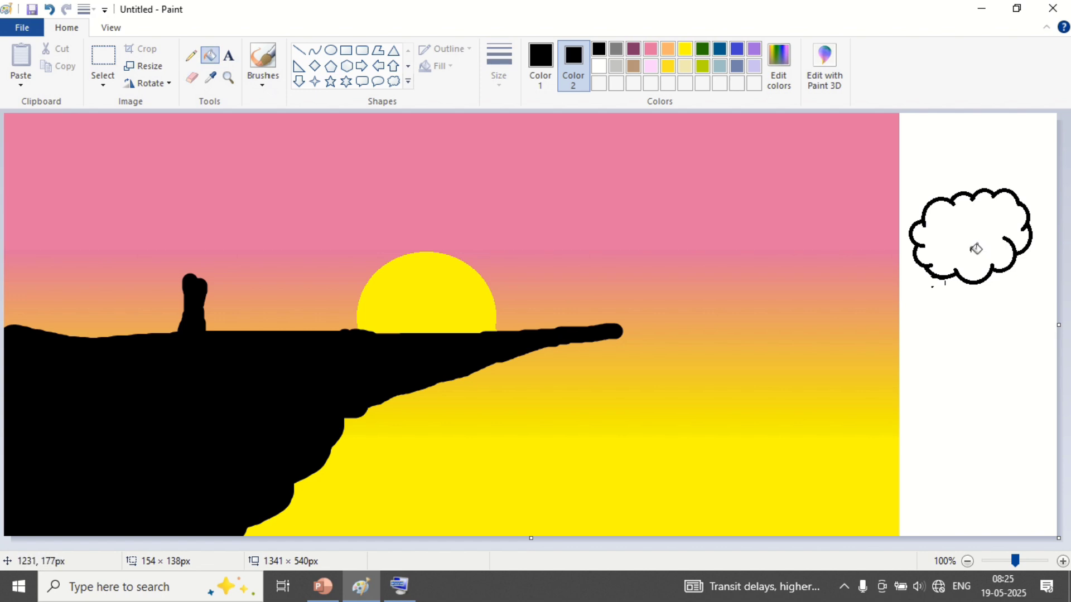
pyautogui.click(985, 229)
# Step: Reset the secondary colour to white, then select the black cloud with a rectangular selection and place it on the trunk as the tree's crown
pyautogui.click(102, 83)
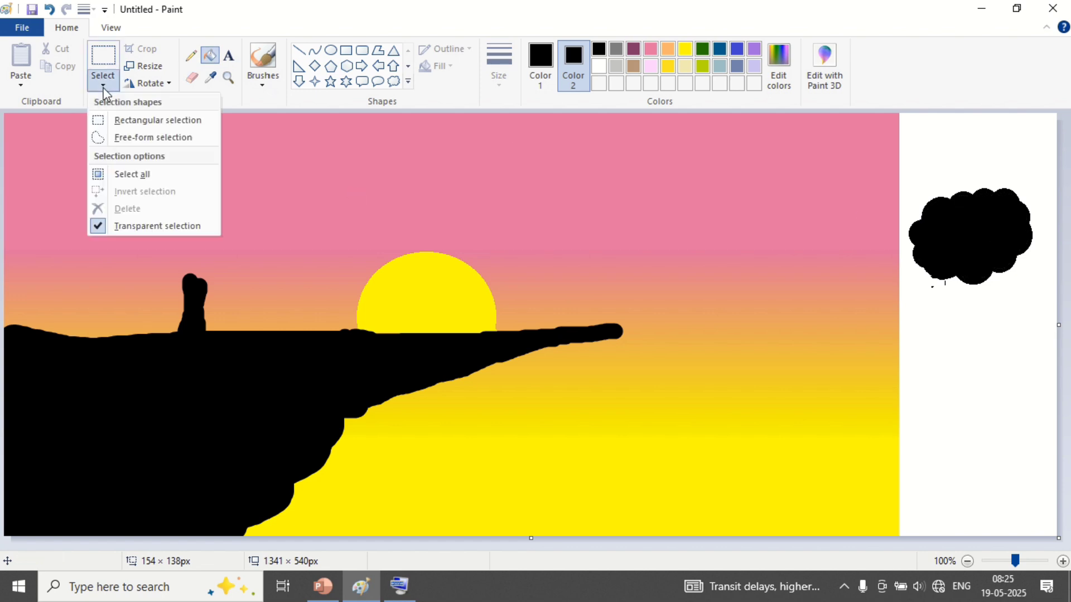
pyautogui.click(129, 120)
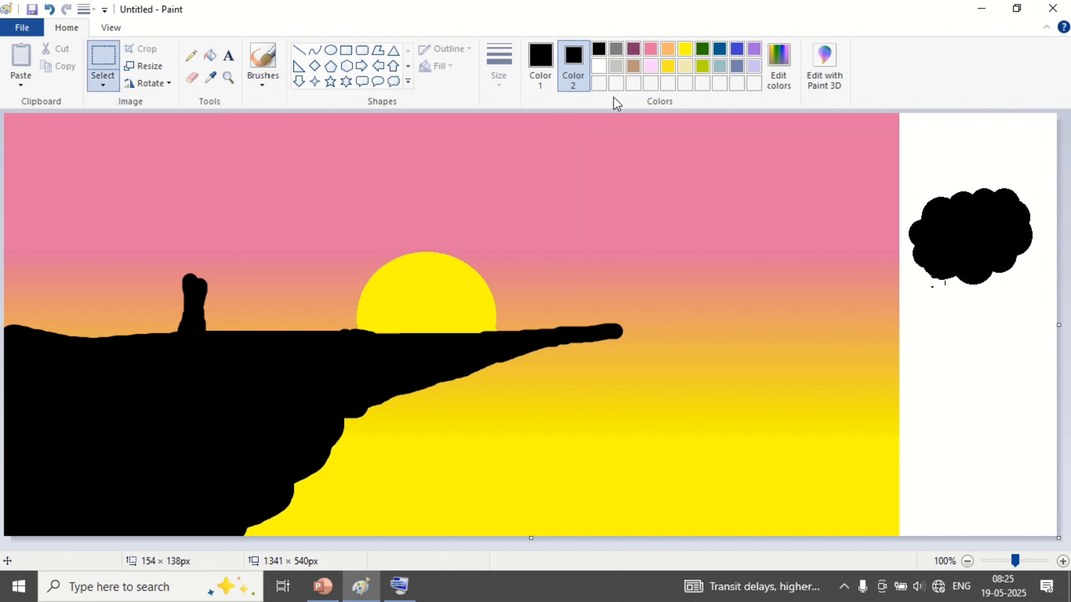
pyautogui.click(599, 66)
pyautogui.moveTo(899, 176); pyautogui.dragTo(1052, 300)
pyautogui.moveTo(1013, 242); pyautogui.dragTo(248, 246)
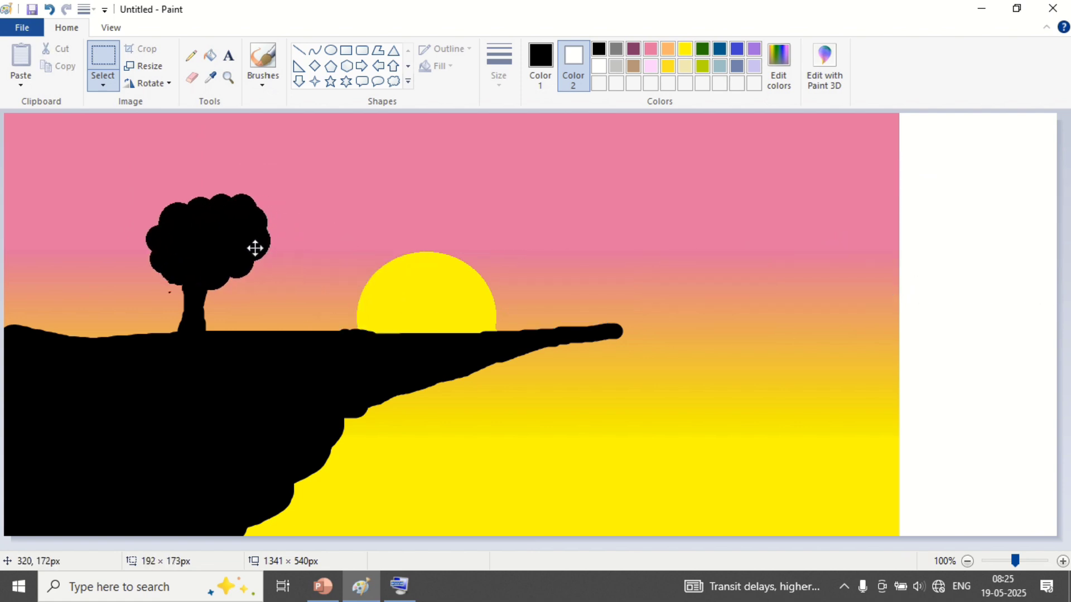
pyautogui.click(994, 252)
# Step: Using the black Pencil at its thickest size, draw six V-shaped birds in the sky above the overhang and three more beside the tree
pyautogui.click(191, 55)
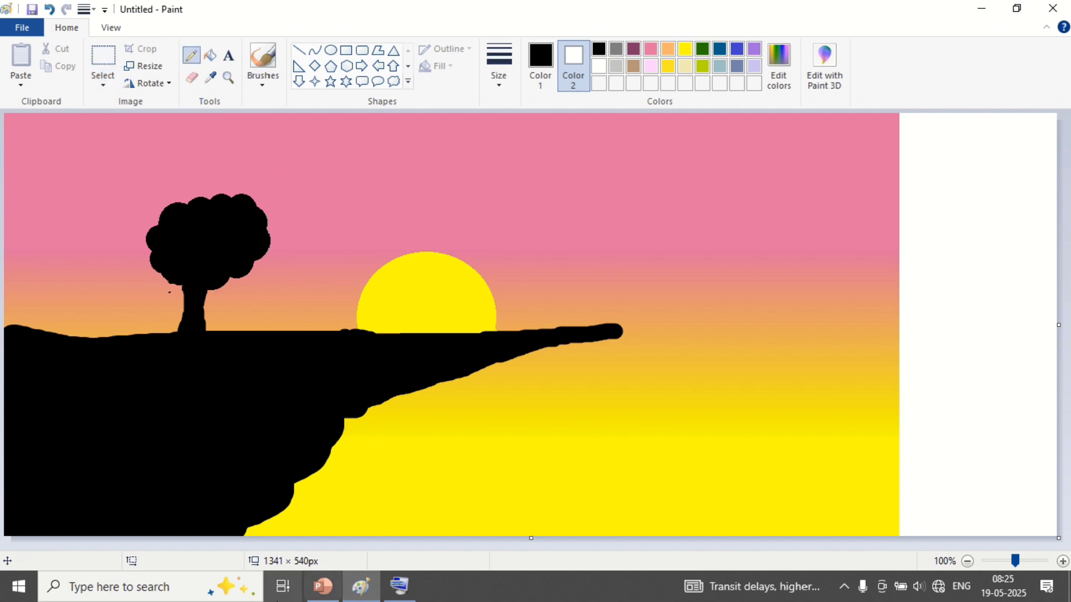
pyautogui.click(499, 75)
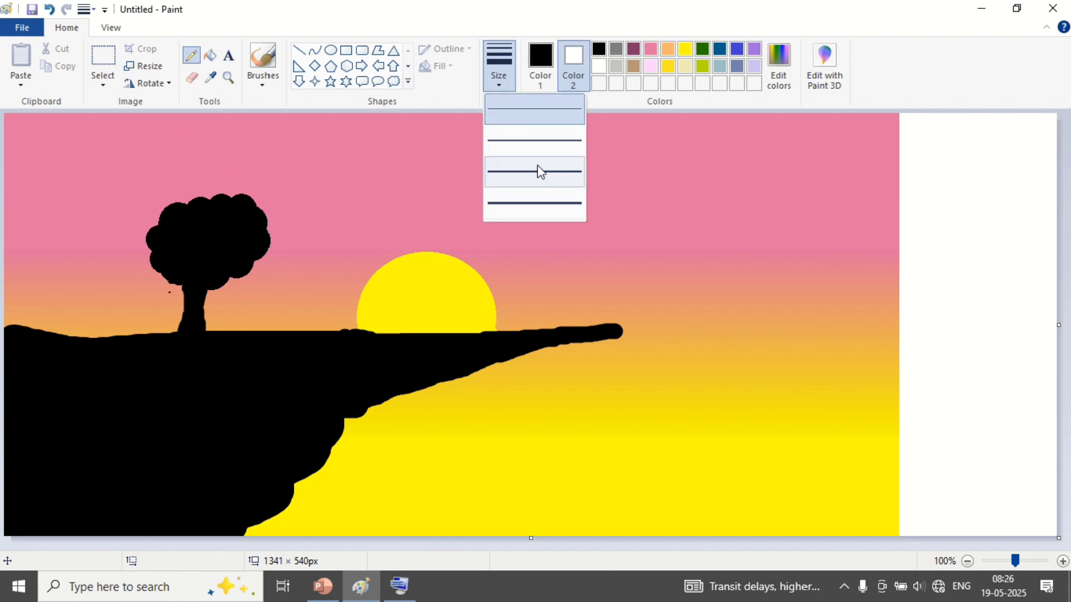
pyautogui.click(559, 195)
pyautogui.moveTo(549, 185)
pyautogui.mouseDown()
pyautogui.moveTo(568, 199)
pyautogui.moveTo(578, 189)
pyautogui.moveTo(613, 206)
pyautogui.moveTo(622, 197)
pyautogui.mouseUp()
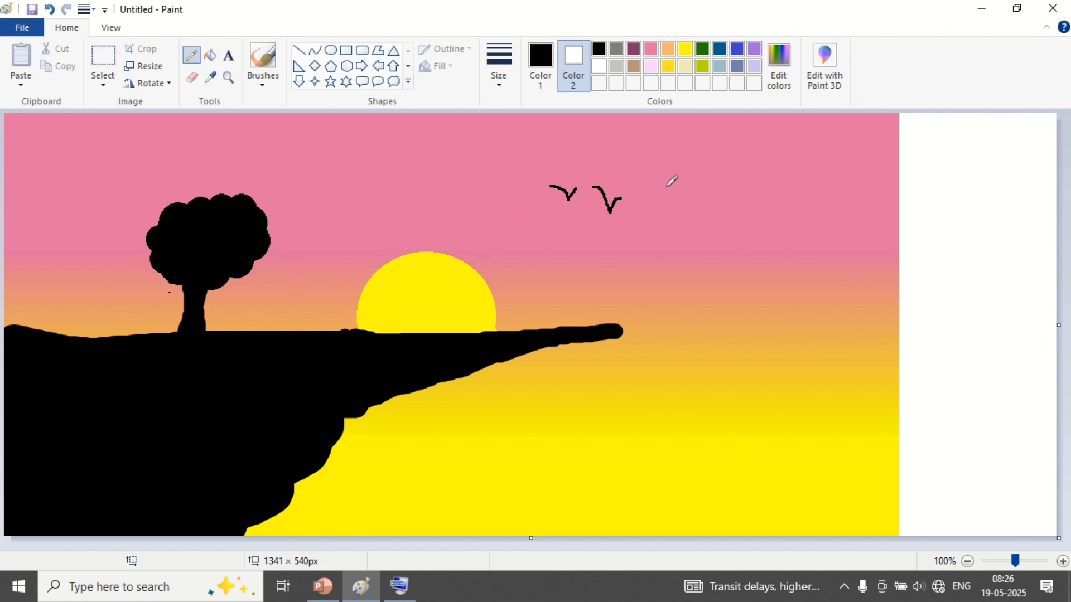
pyautogui.moveTo(636, 186); pyautogui.dragTo(672, 190)
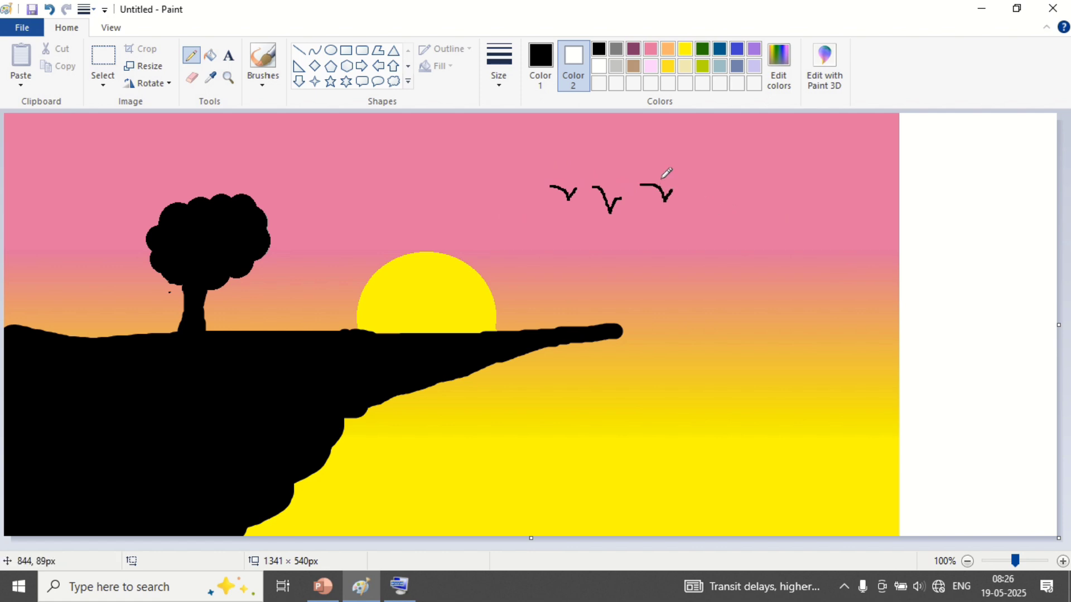
pyautogui.moveTo(599, 160); pyautogui.dragTo(669, 168)
pyautogui.moveTo(537, 151); pyautogui.dragTo(562, 156)
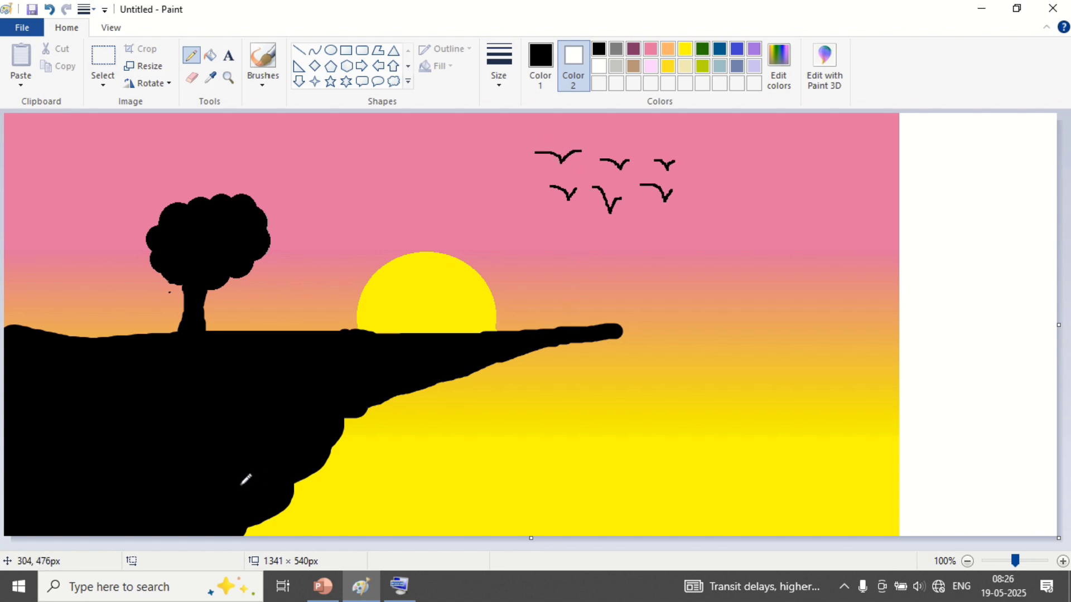
pyautogui.moveTo(23, 212)
pyautogui.mouseDown()
pyautogui.moveTo(72, 224)
pyautogui.moveTo(96, 198)
pyautogui.mouseUp()
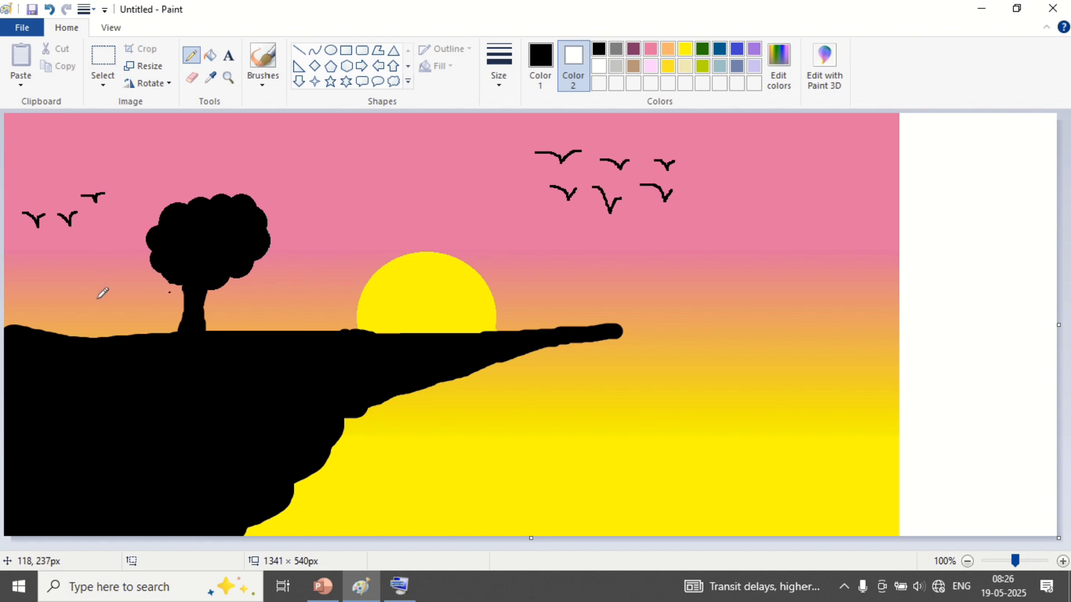